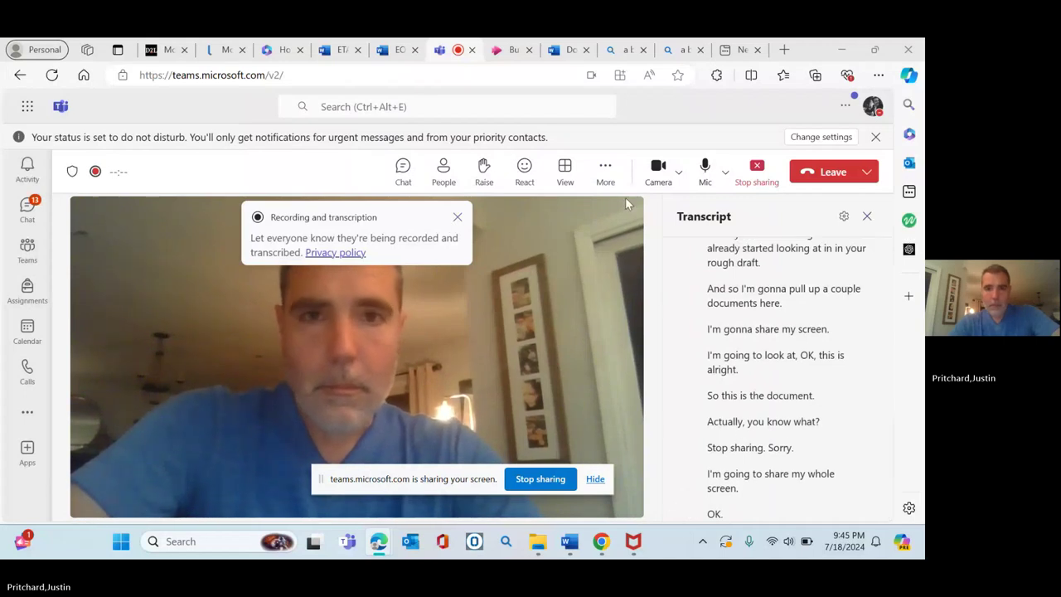
# Step: Move the screen-sharing notice aside and bring up Document50 at its opening thesis sentence
pyautogui.click(336, 52)
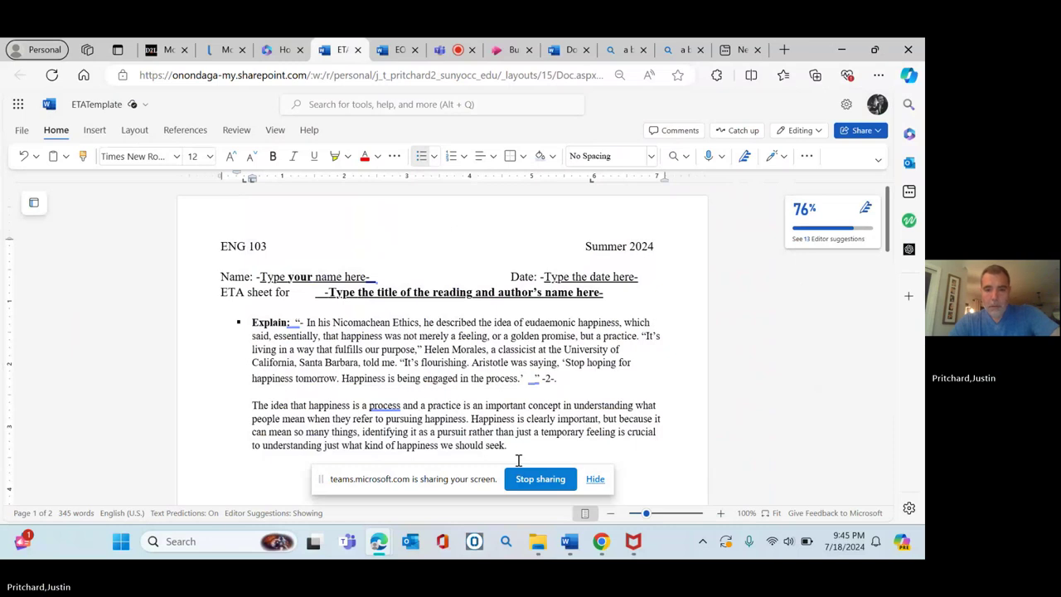
pyautogui.moveTo(416, 484); pyautogui.dragTo(628, 215)
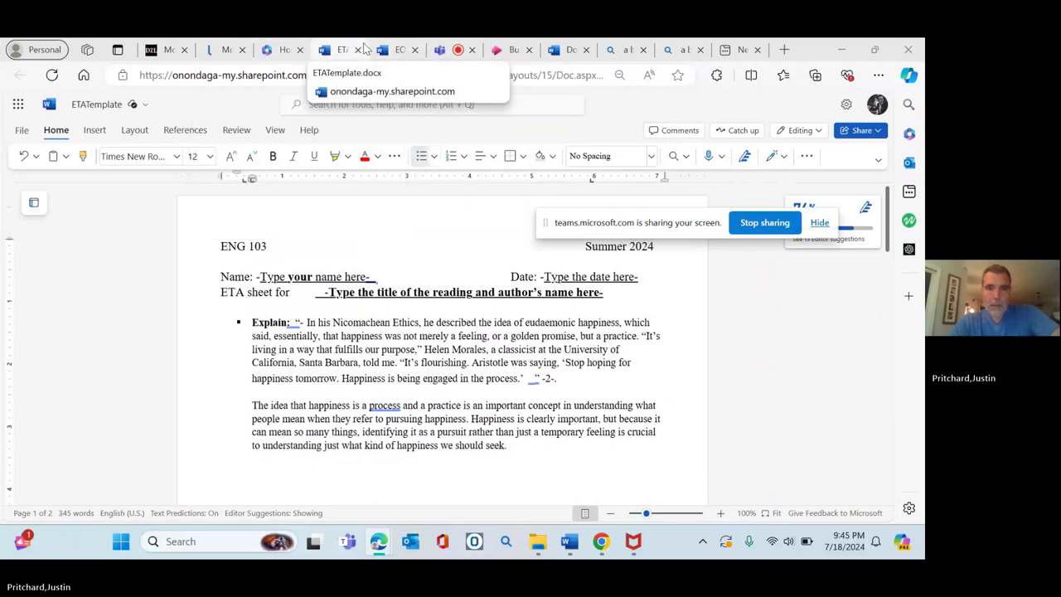
pyautogui.click(560, 51)
pyautogui.scroll(2, 376, 303)
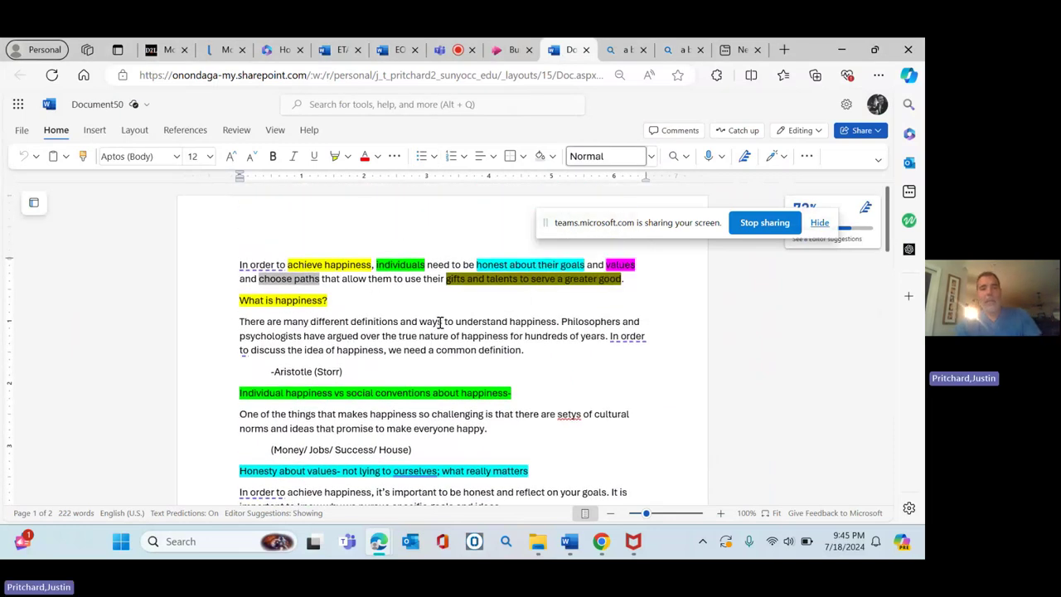
# Step: Add a 'Thesis:' label on its own line above the thesis sentence
pyautogui.click(242, 265)
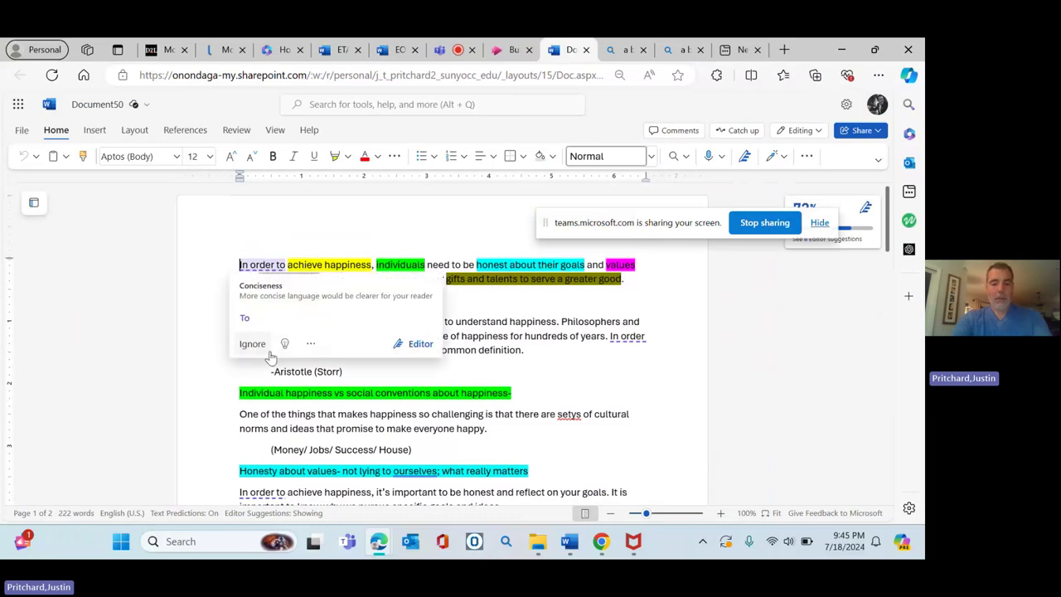
pyautogui.write('Thesis')
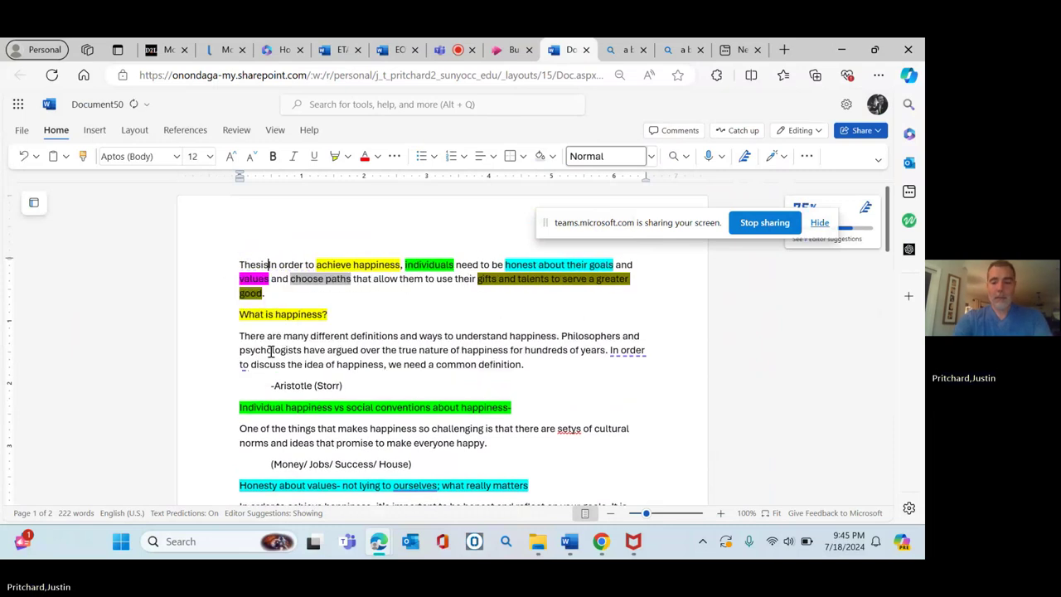
pyautogui.write(':')
pyautogui.press('Return')
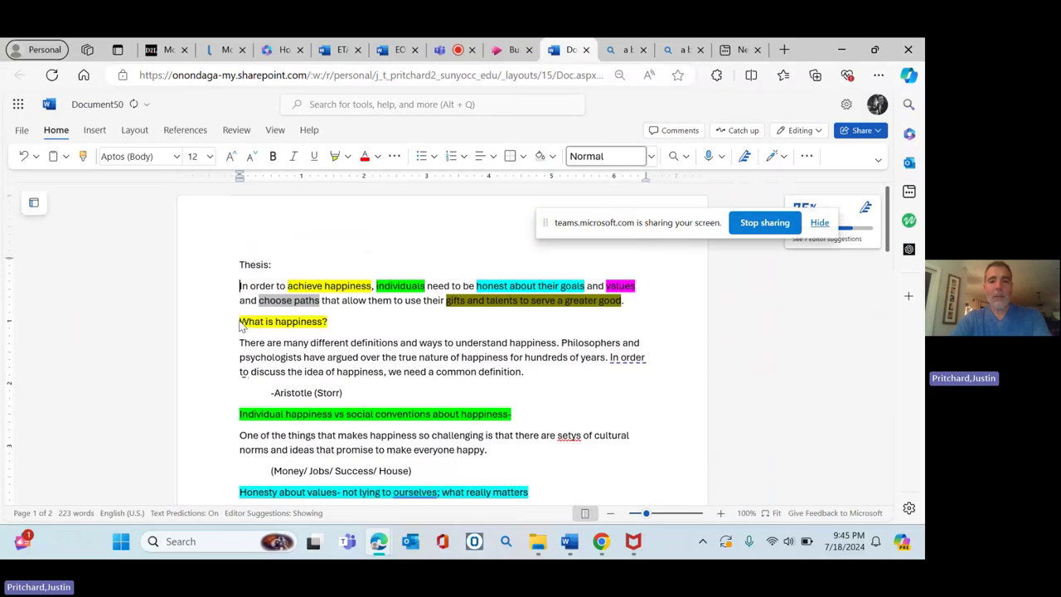
# Step: Apply strikethrough to the 'What is happiness?' heading
pyautogui.moveTo(241, 321); pyautogui.dragTo(327, 324)
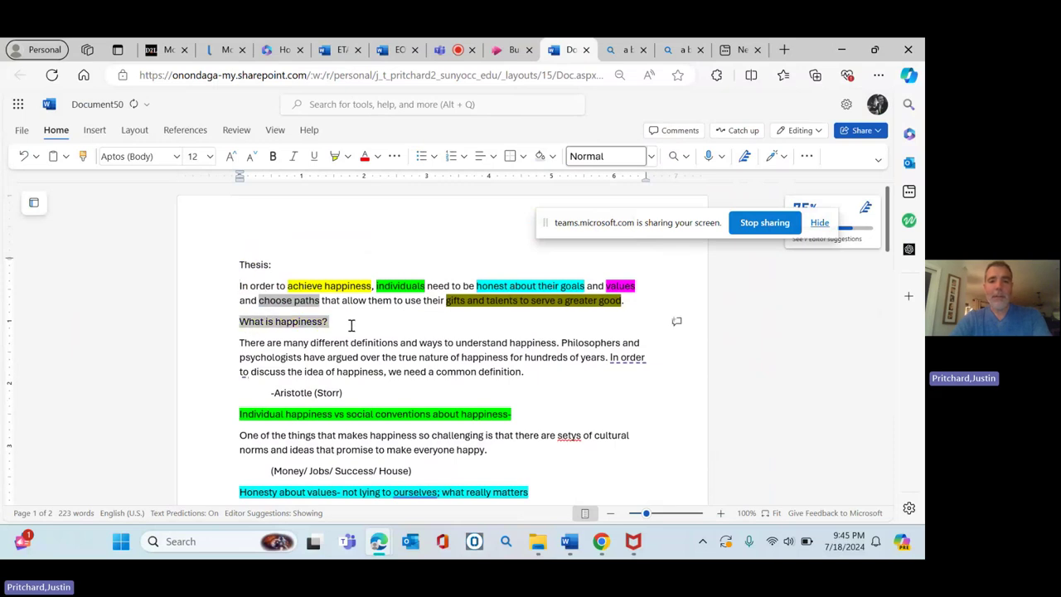
pyautogui.click(396, 158)
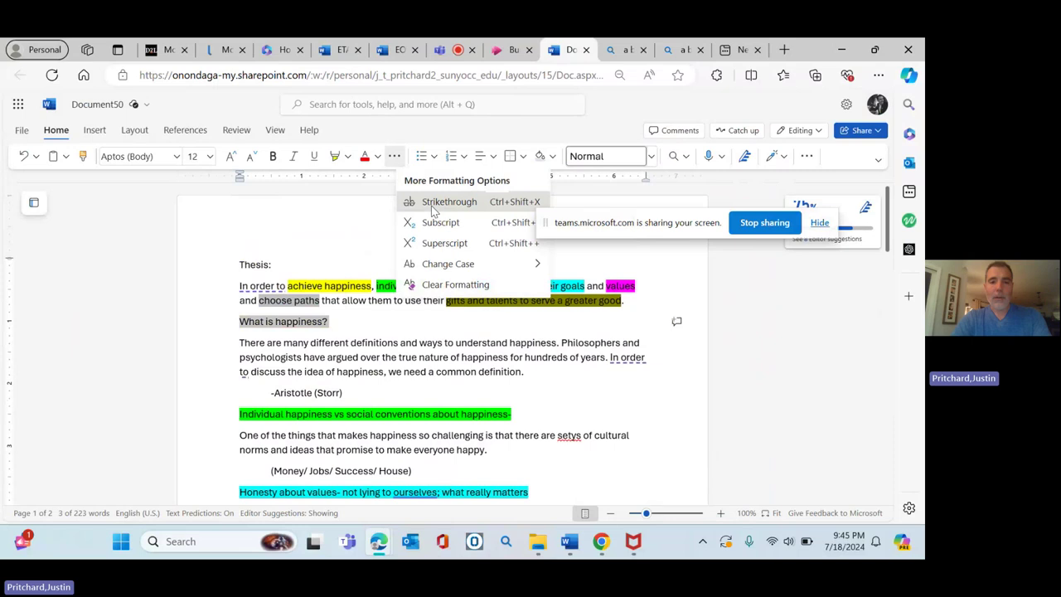
pyautogui.click(416, 202)
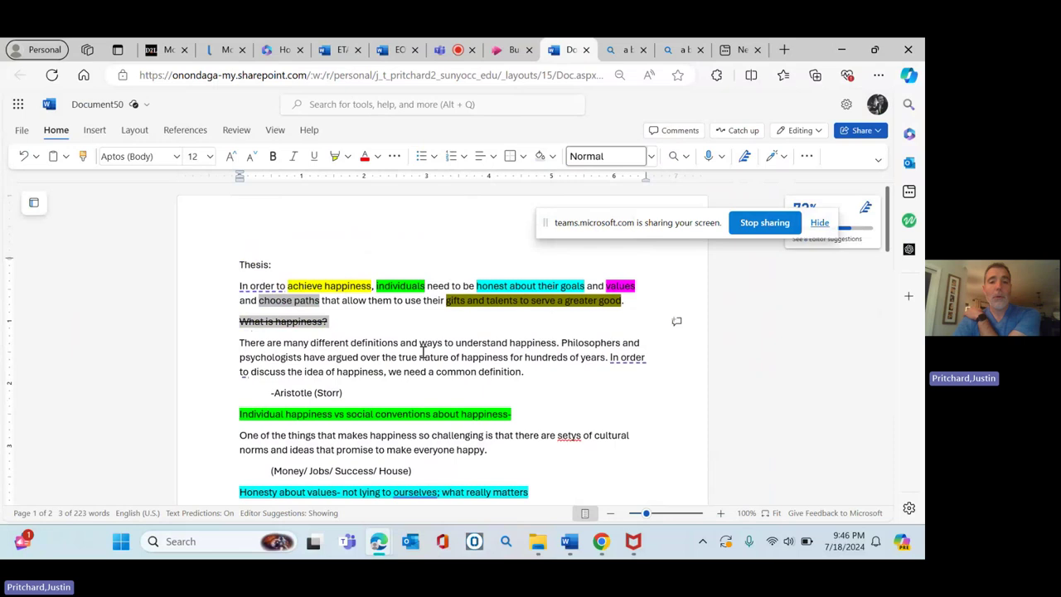
# Step: Select the Nicomachean Ethics quote passage in the ETA template
pyautogui.click(551, 371)
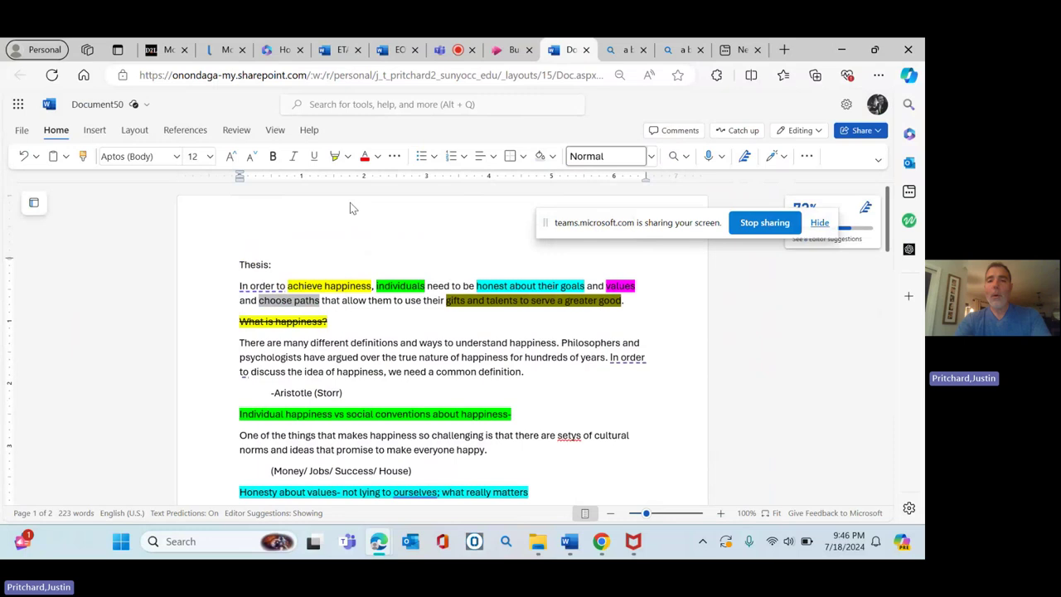
pyautogui.click(339, 51)
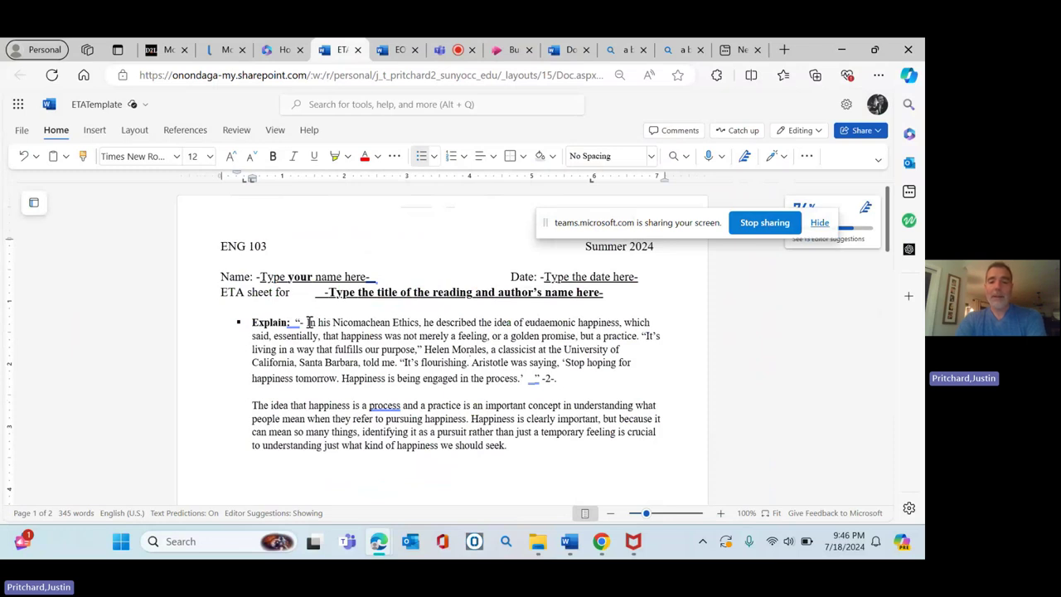
pyautogui.moveTo(307, 323); pyautogui.dragTo(523, 385)
pyautogui.hotkey('ctrl', 'c')
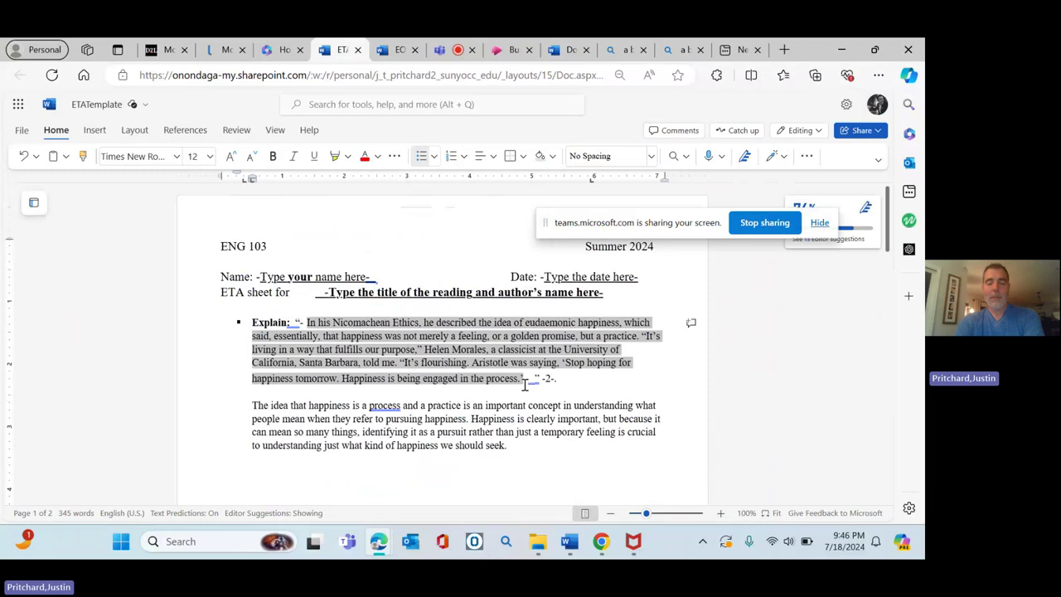
# Step: Paste the Nicomachean Ethics passage as text only below Document50's definition sentence
pyautogui.click(397, 51)
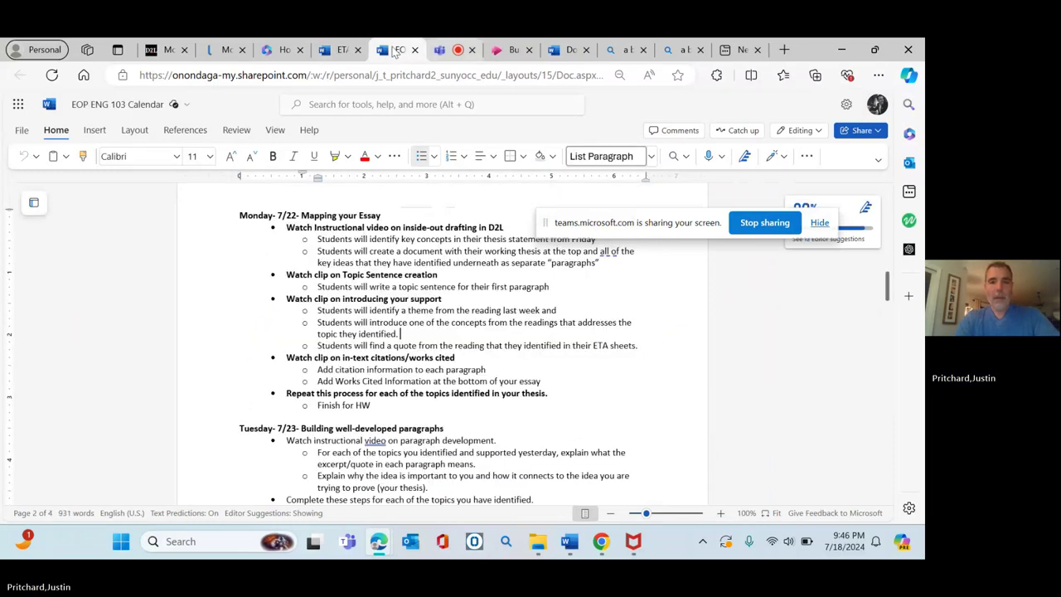
pyautogui.click(570, 52)
pyautogui.click(541, 375)
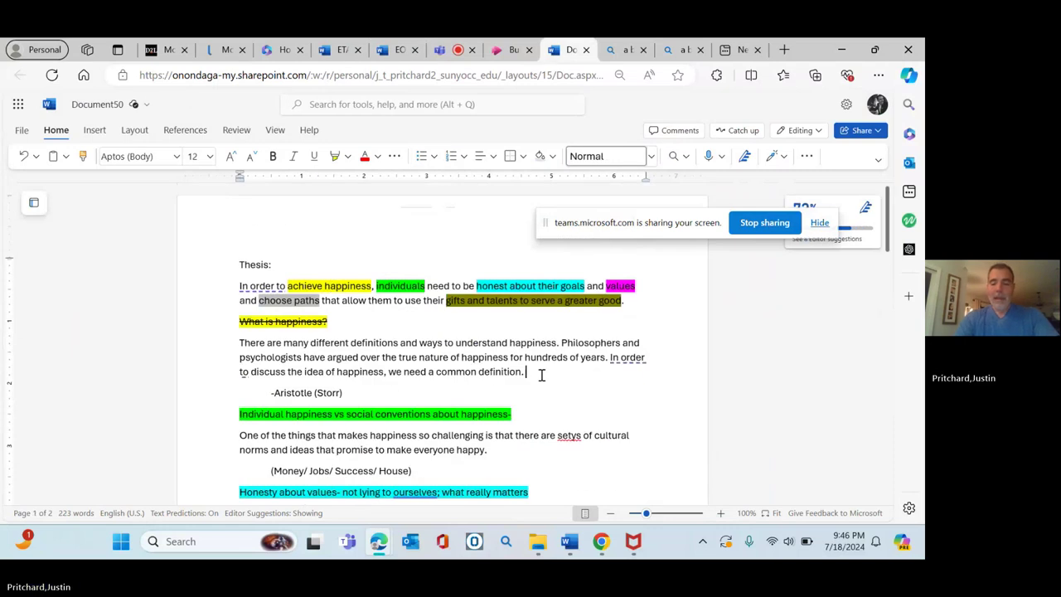
pyautogui.press('Return')
pyautogui.press('Return')
pyautogui.hotkey('ctrl', 'v')
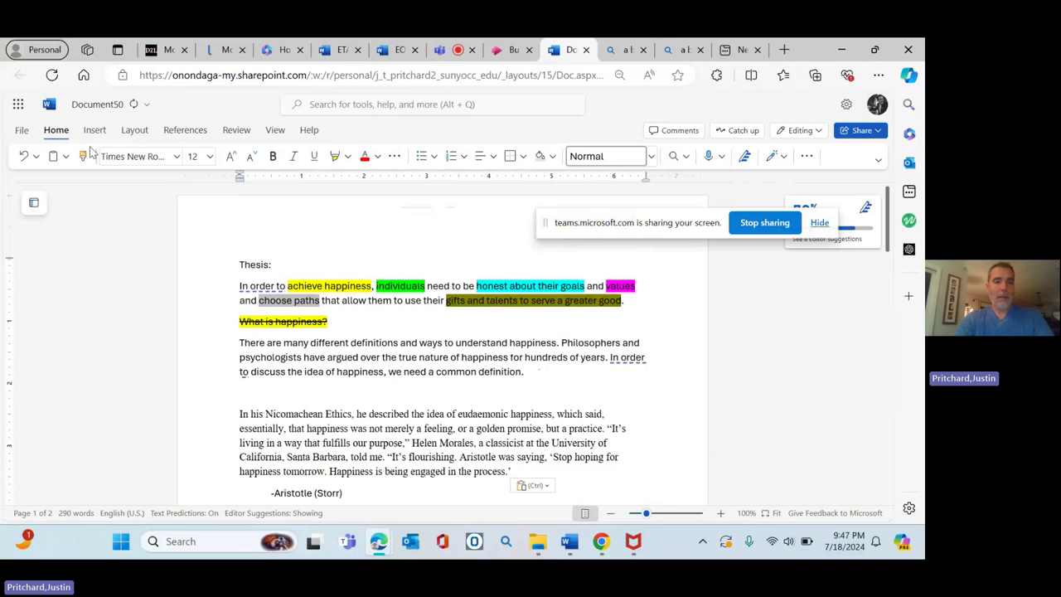
pyautogui.click(24, 158)
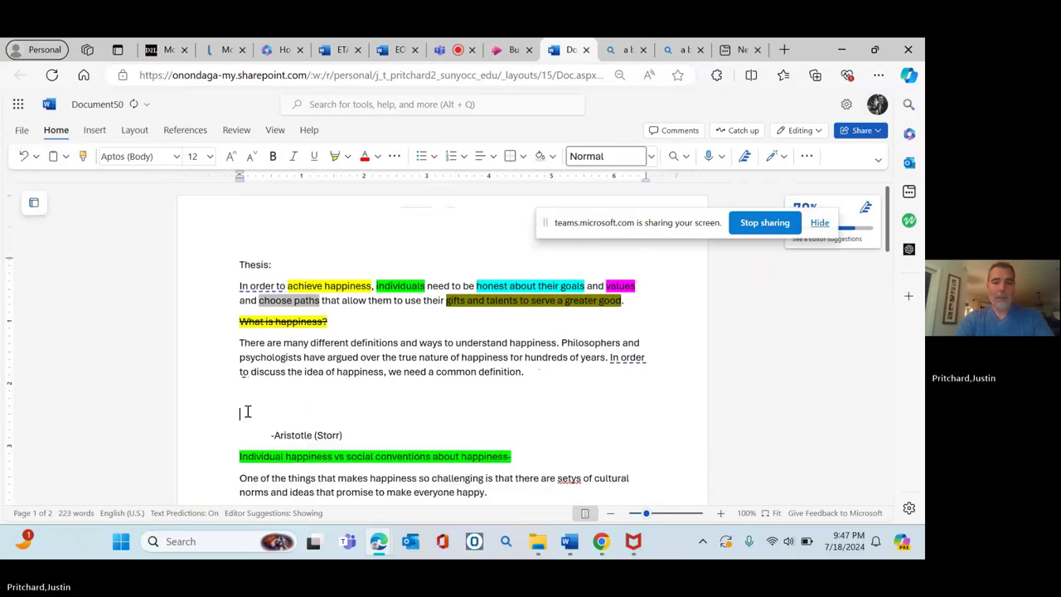
pyautogui.rightClick(246, 415)
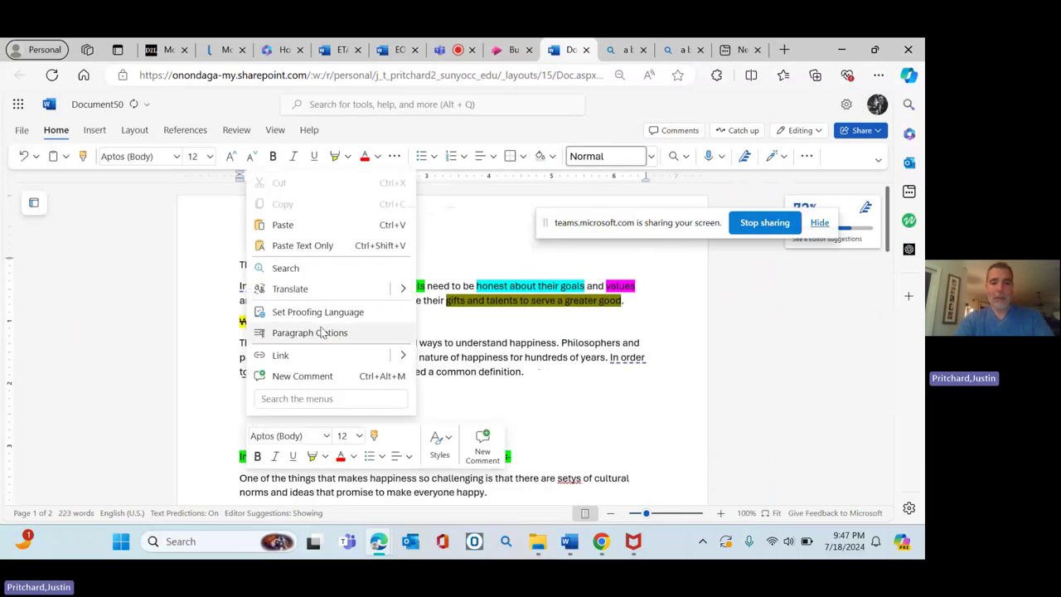
pyautogui.click(323, 246)
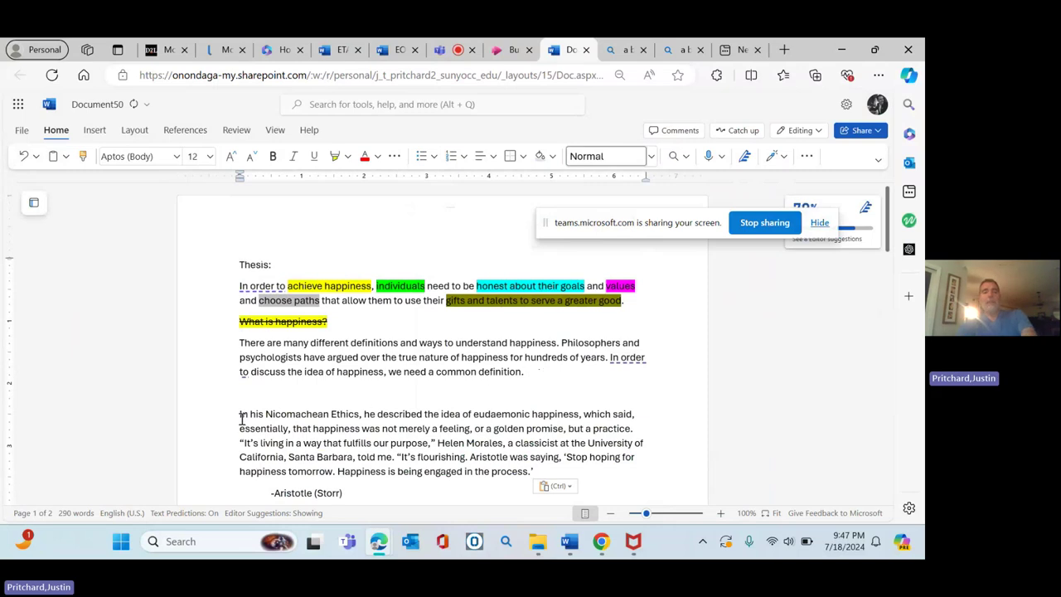
pyautogui.moveTo(240, 413); pyautogui.dragTo(539, 470)
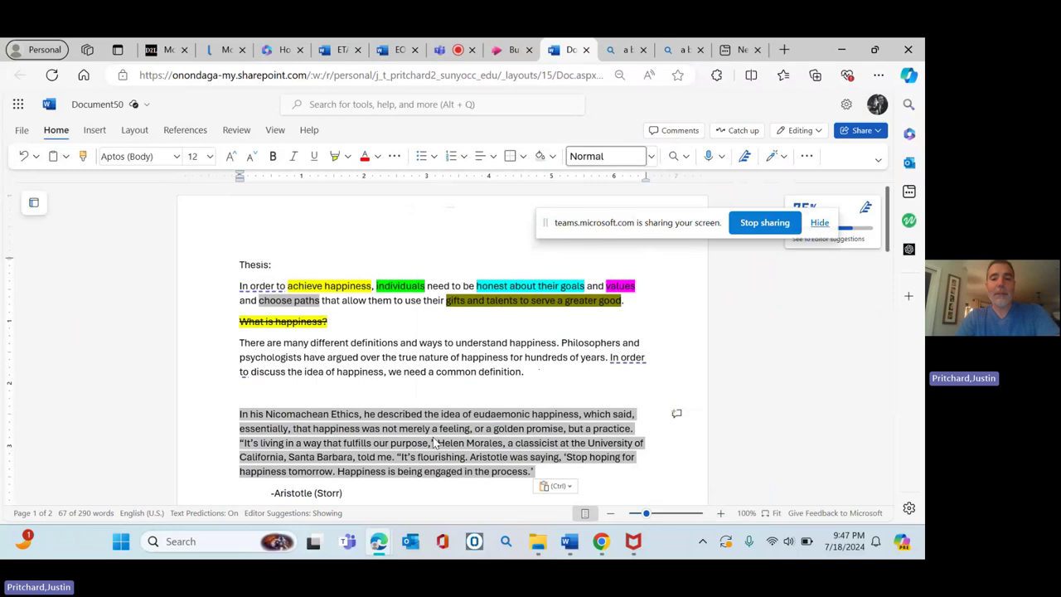
pyautogui.click(546, 377)
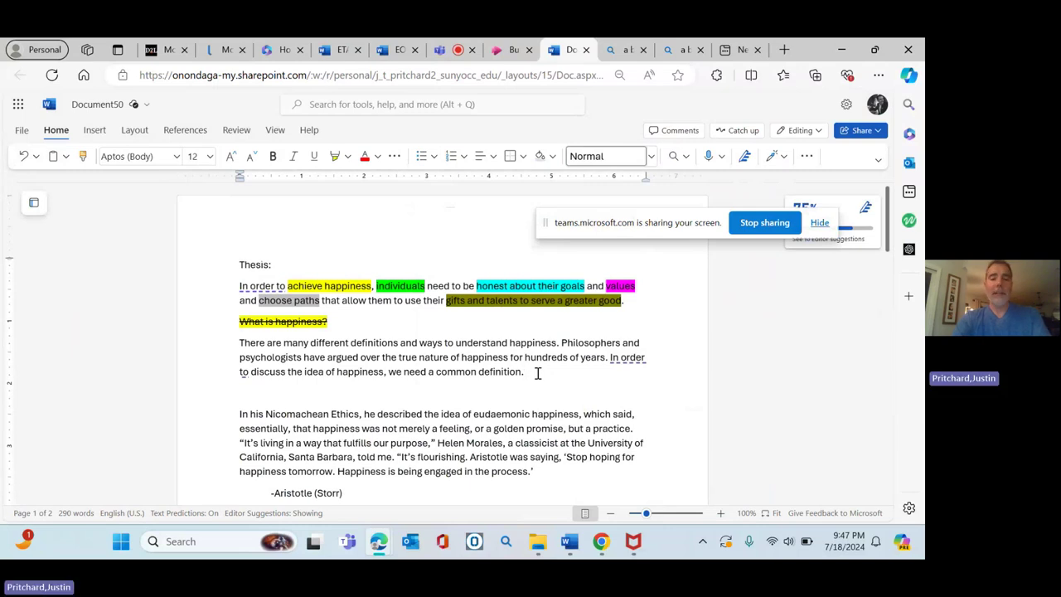
# Step: Type 'According to Aristotle, there are three kinds of happiness, hedo' after the definition
pyautogui.write('Acc')
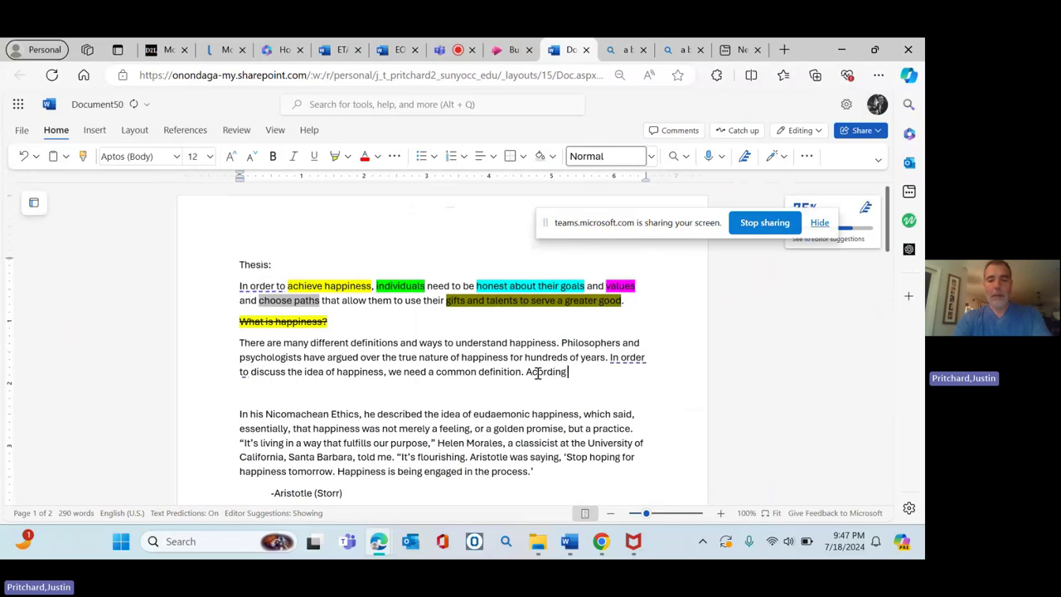
pyautogui.write('o')
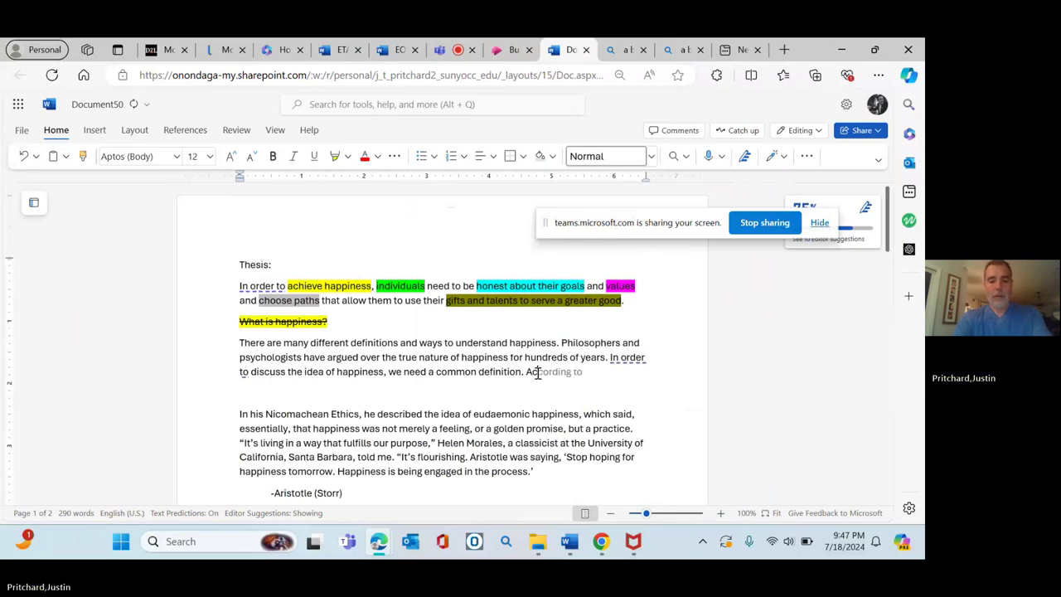
pyautogui.write('rding to A')
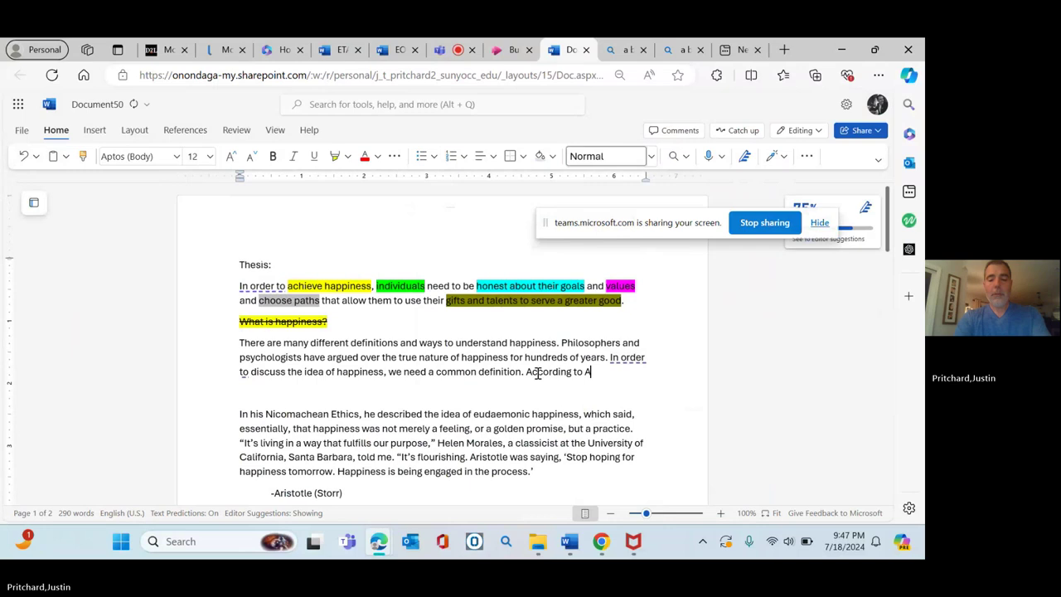
pyautogui.write('ristotle, there')
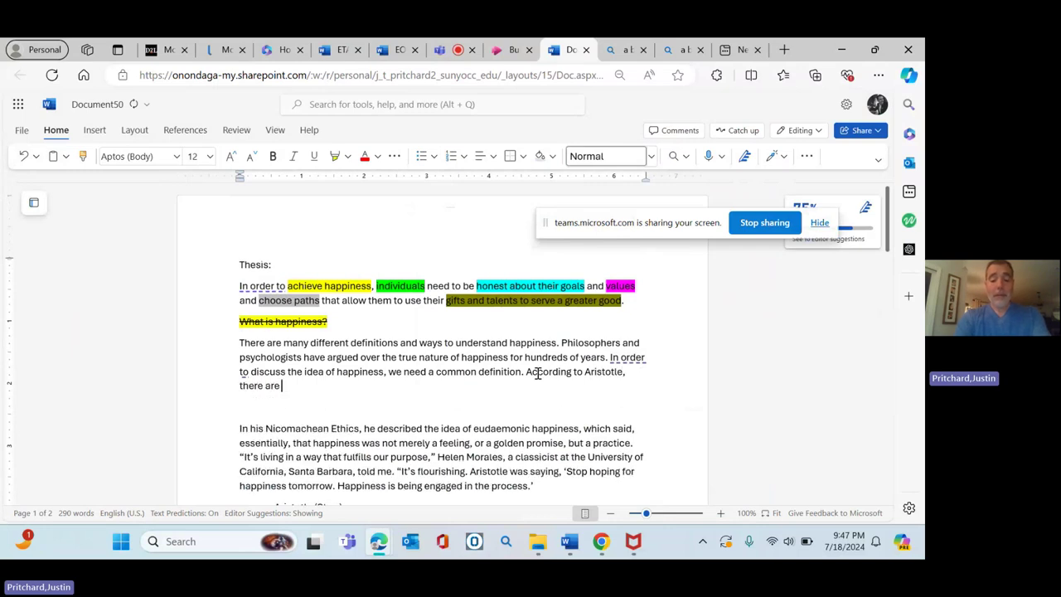
pyautogui.write(' are many kinds')
pyautogui.press('BackSpace')
pyautogui.press('BackSpace')
pyautogui.press('BackSpace')
pyautogui.press('BackSpace')
pyautogui.press('BackSpace')
pyautogui.press('BackSpace')
pyautogui.press('BackSpace')
pyautogui.press('BackSpace')
pyautogui.press('BackSpace')
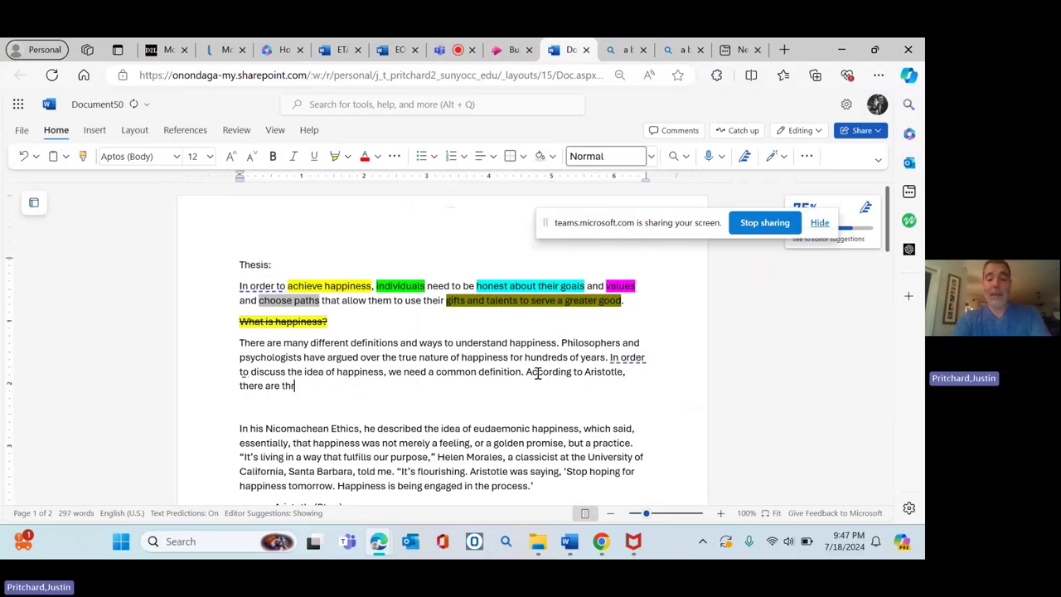
pyautogui.write('three kinds')
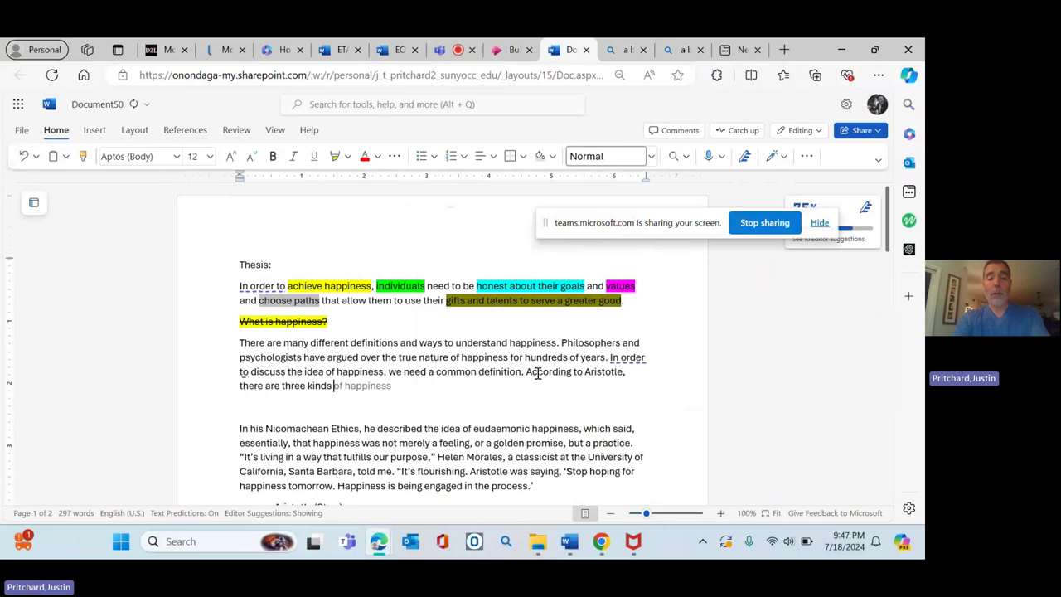
pyautogui.write(' of ')
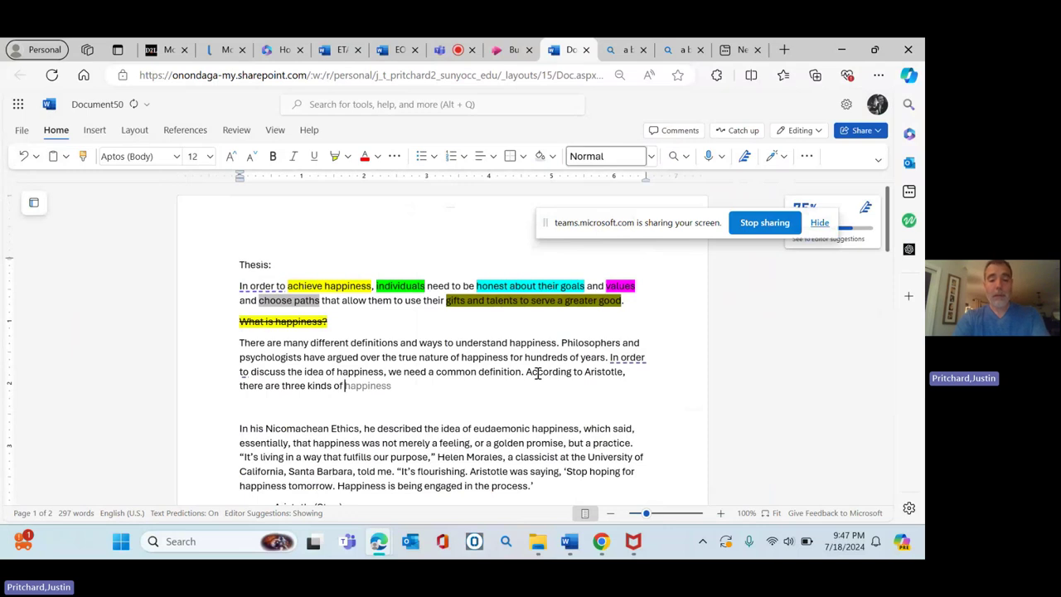
pyautogui.write('happiness')
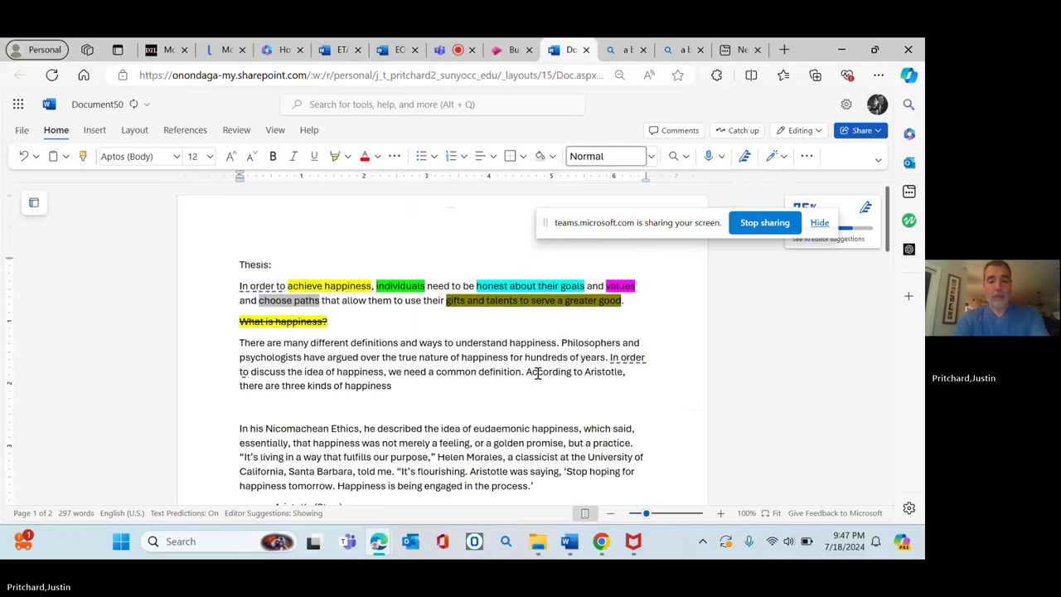
pyautogui.write(', hedonic,')
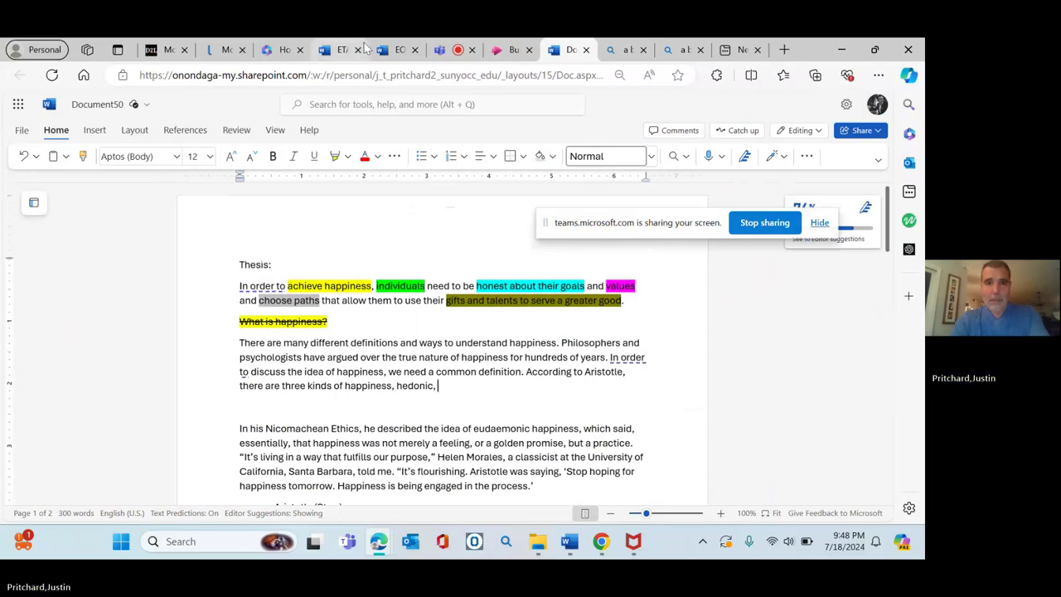
pyautogui.moveTo(678, 49)
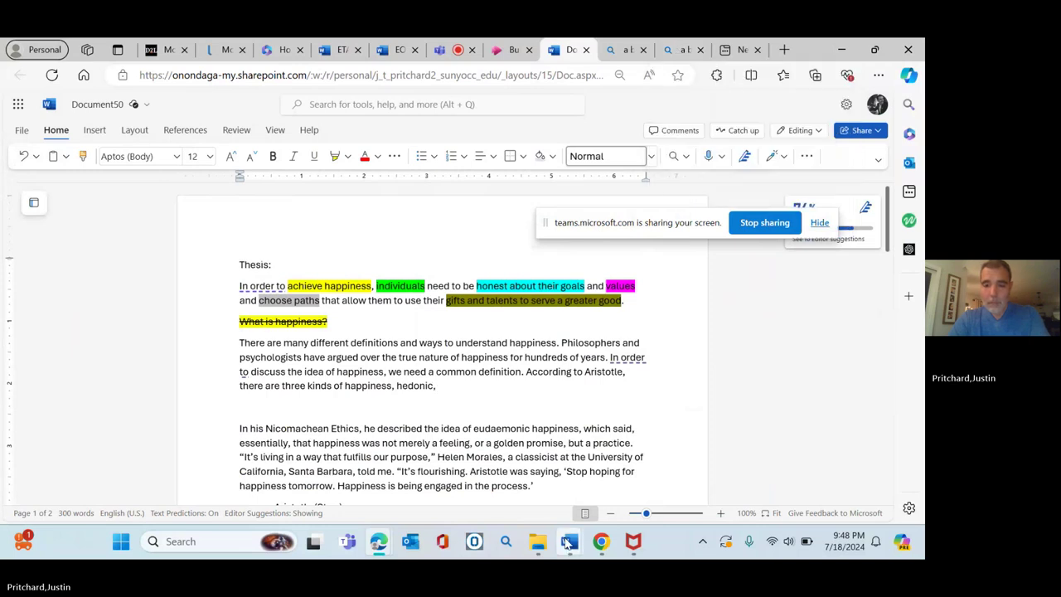
# Step: Bring up the desktop 'A Better Kind of Happiness' essay at Aristotle's eudaemonic passage
pyautogui.moveTo(568, 542)
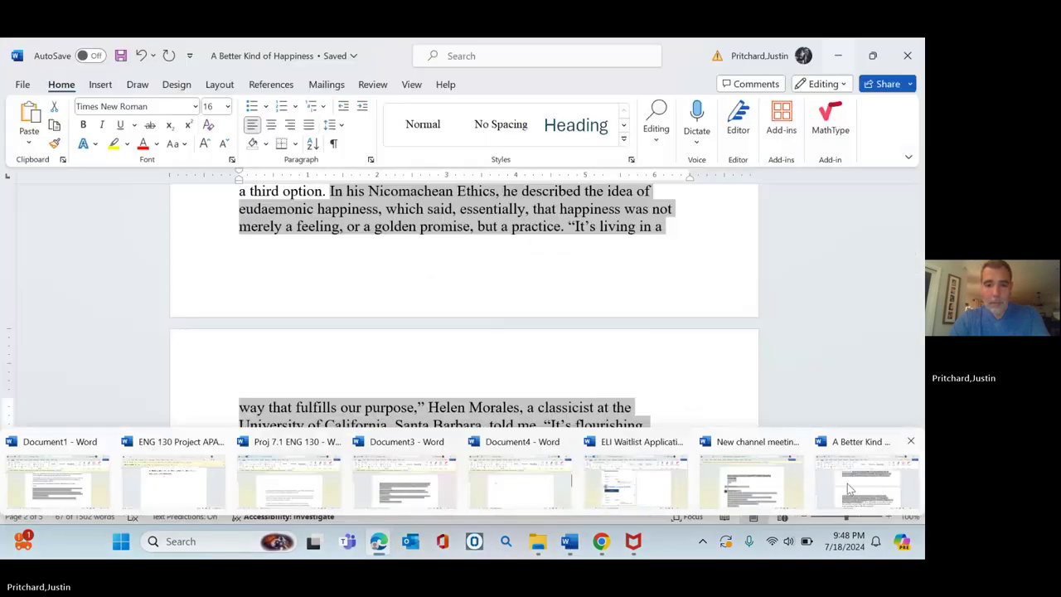
pyautogui.click(847, 489)
pyautogui.scroll(4, 398, 254)
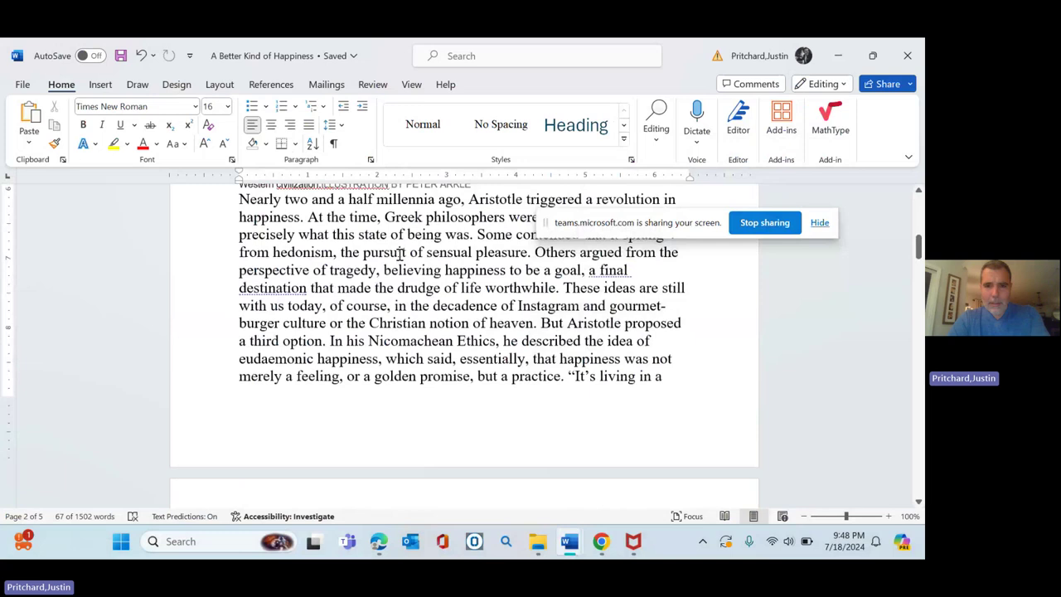
pyautogui.scroll(1, 398, 254)
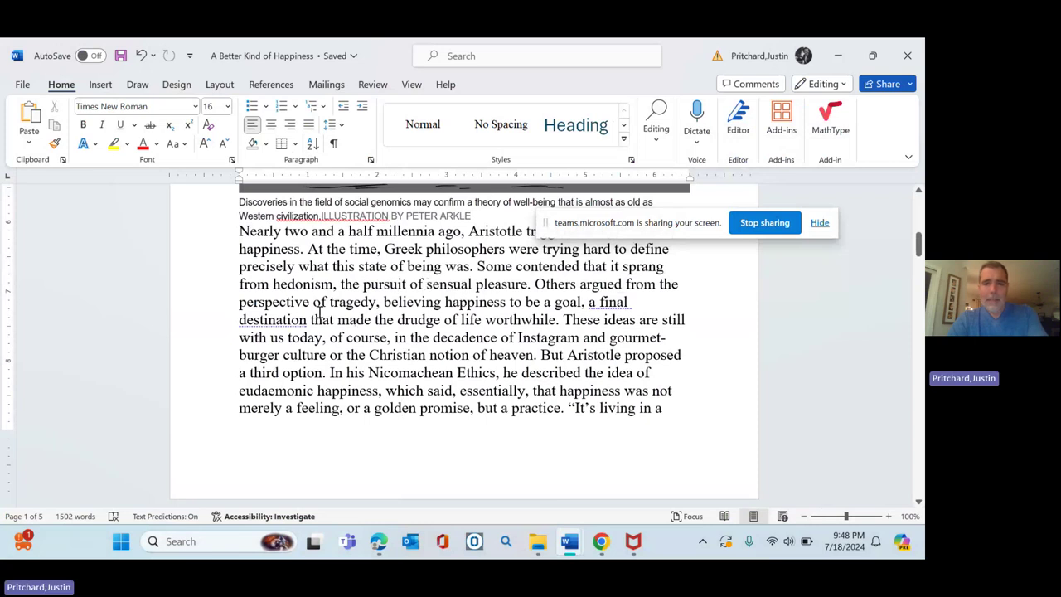
# Step: Add 'goal driven, and eudaemonic' and a lead-in crediting Will Storr's 'A Better Kind of Happiness'
pyautogui.click(838, 54)
pyautogui.write('go')
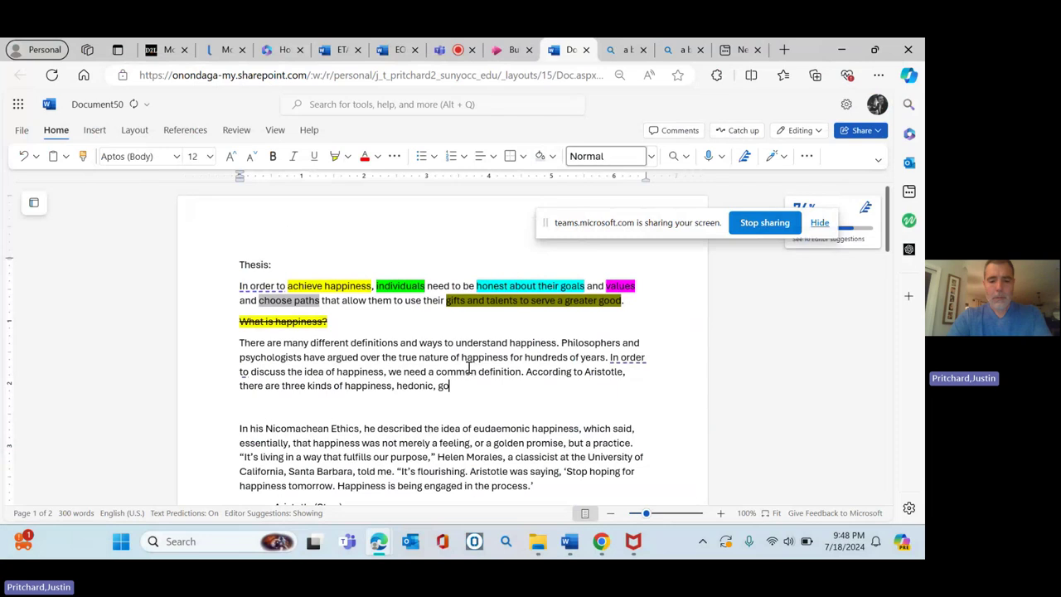
pyautogui.write('al driven, ')
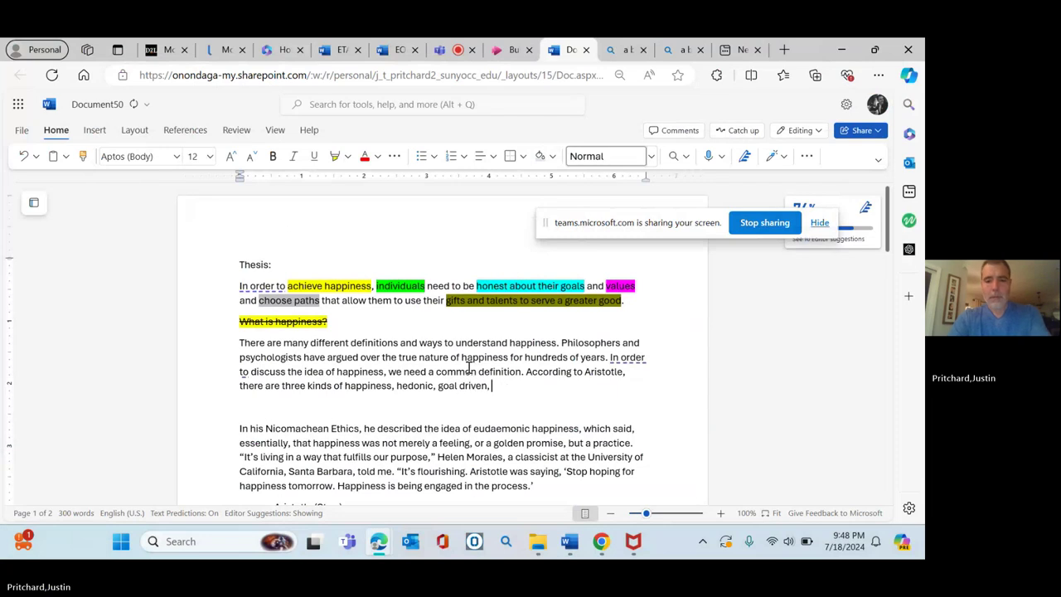
pyautogui.write('and ')
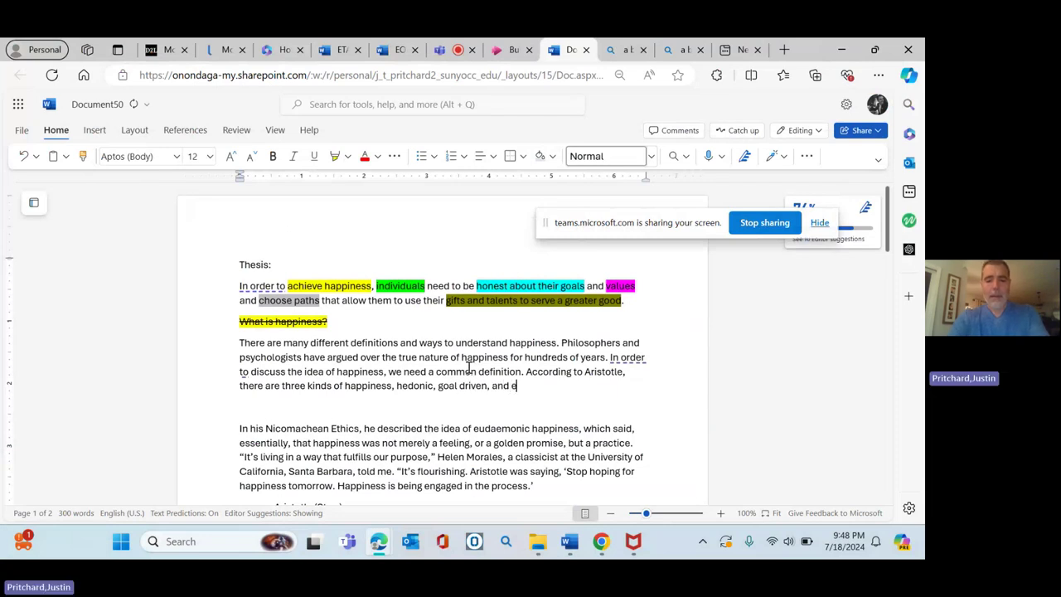
pyautogui.write('eud')
pyautogui.write('au')
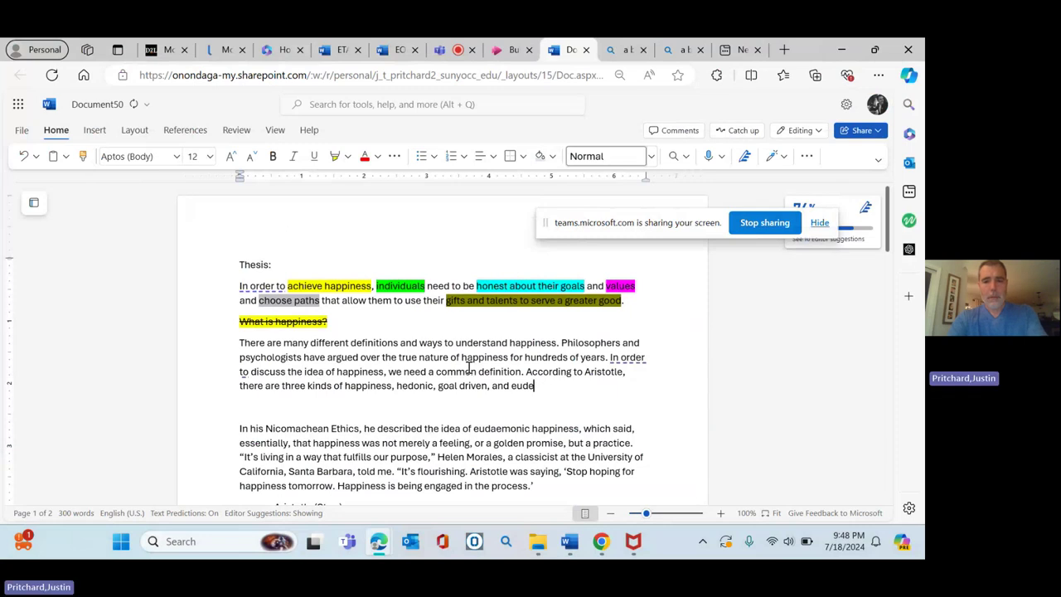
pyautogui.write('monic, ')
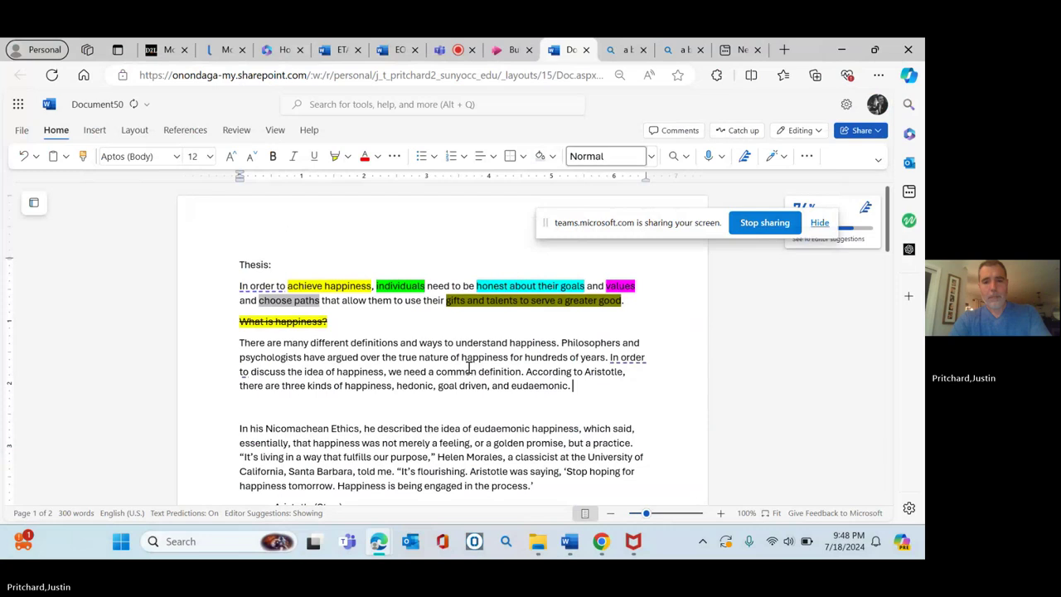
pyautogui.write('. ')
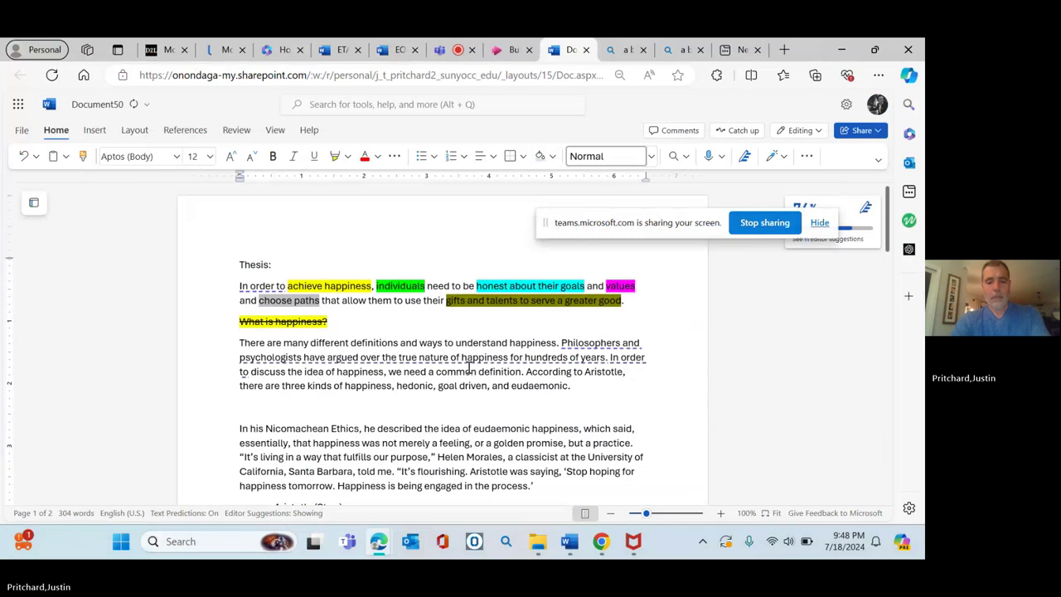
pyautogui.write('The')
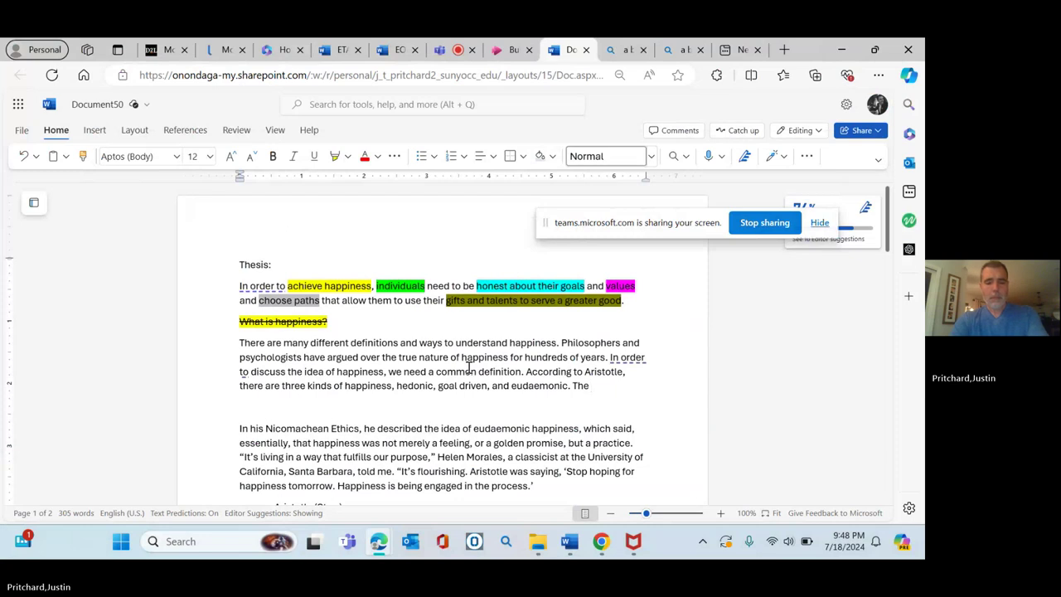
pyautogui.write(' notion ')
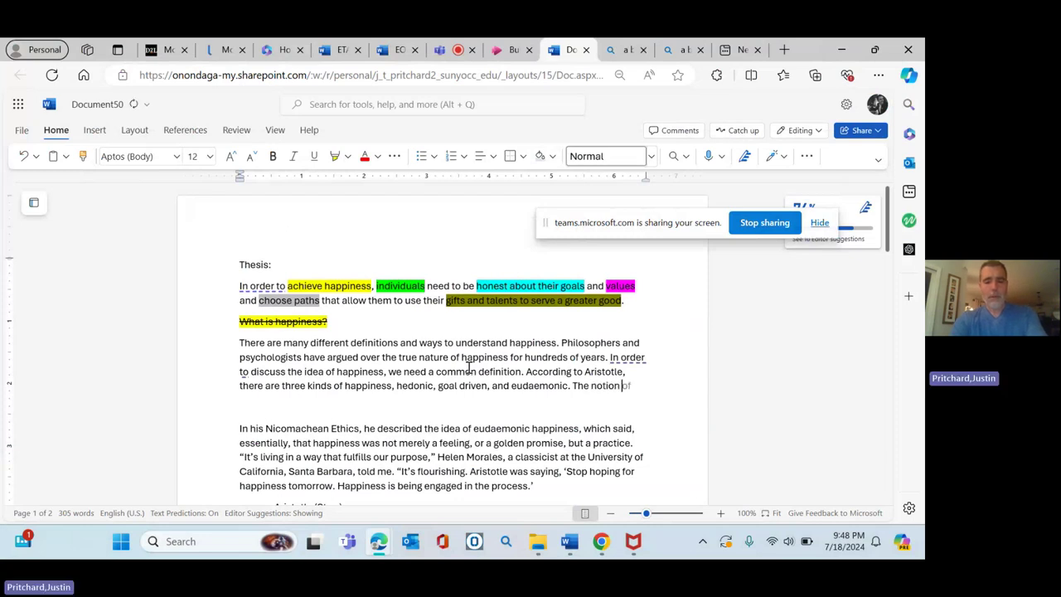
pyautogui.write('of euda')
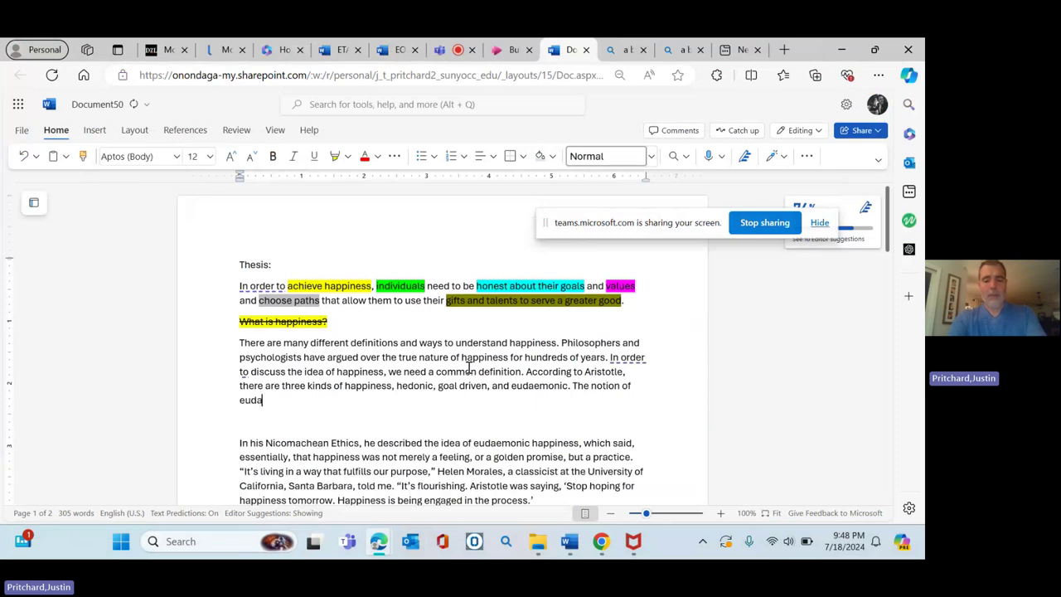
pyautogui.write('emonic happiness')
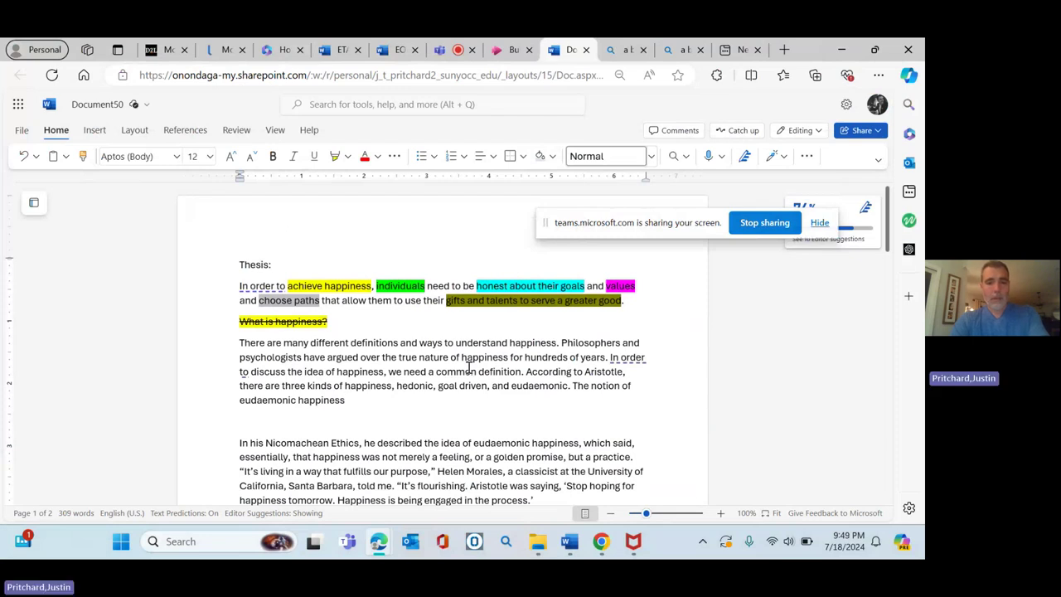
pyautogui.write('is s')
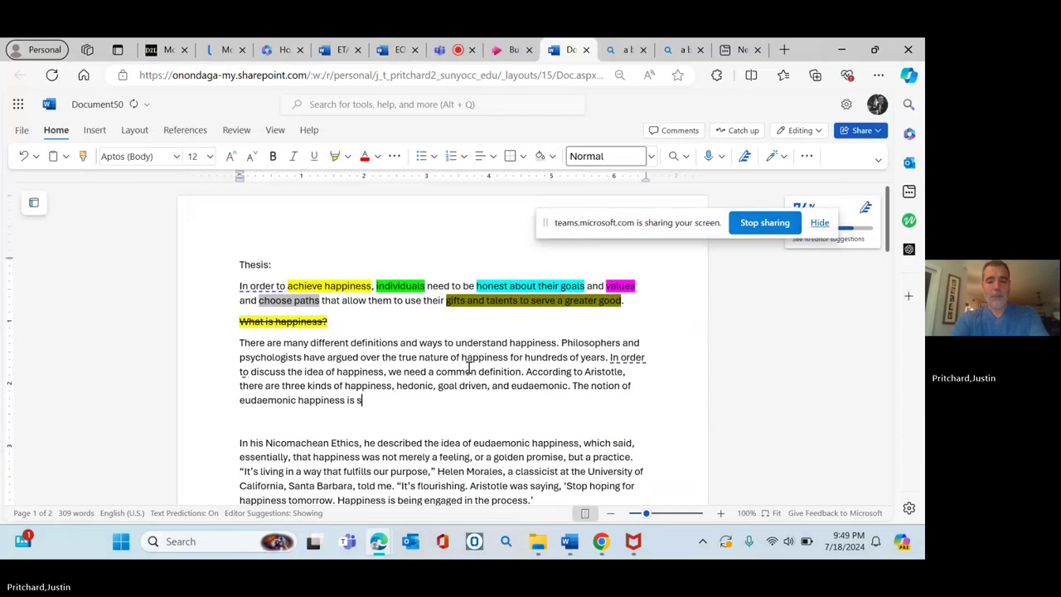
pyautogui.write('hafred by au')
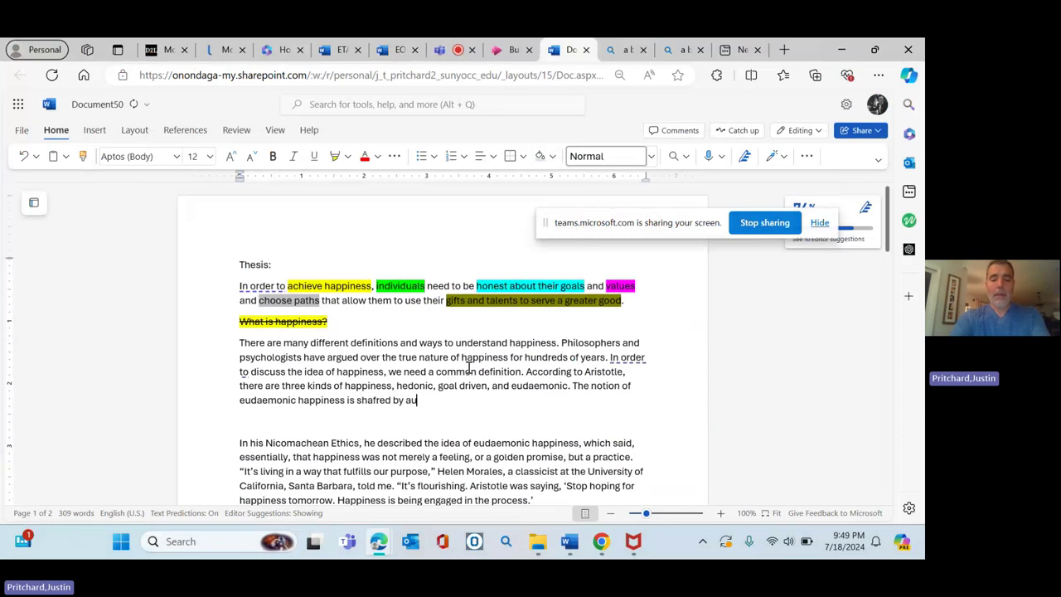
pyautogui.write('thor Will')
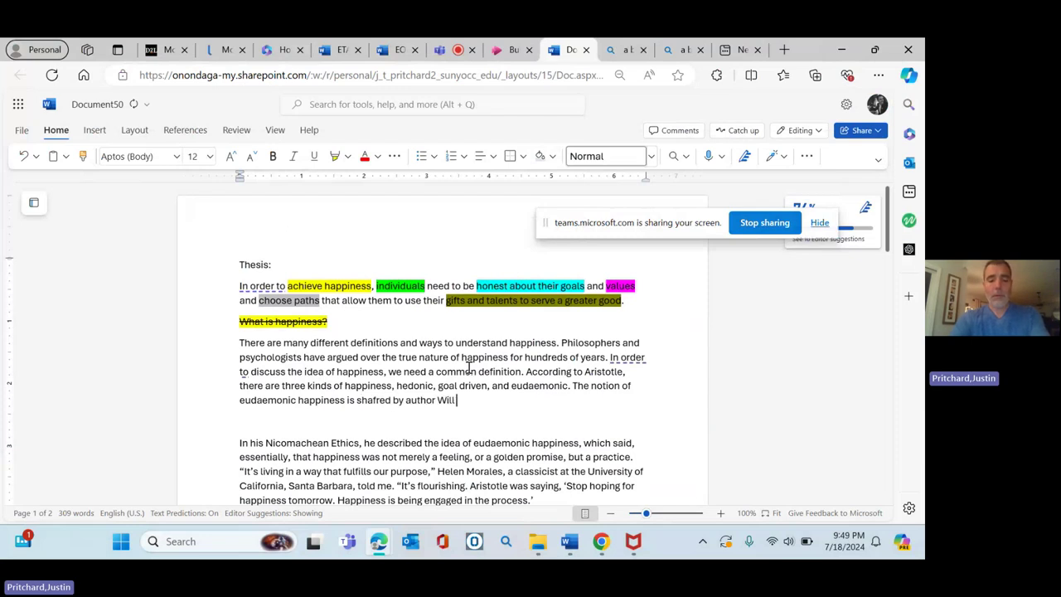
pyautogui.write(' Storr in')
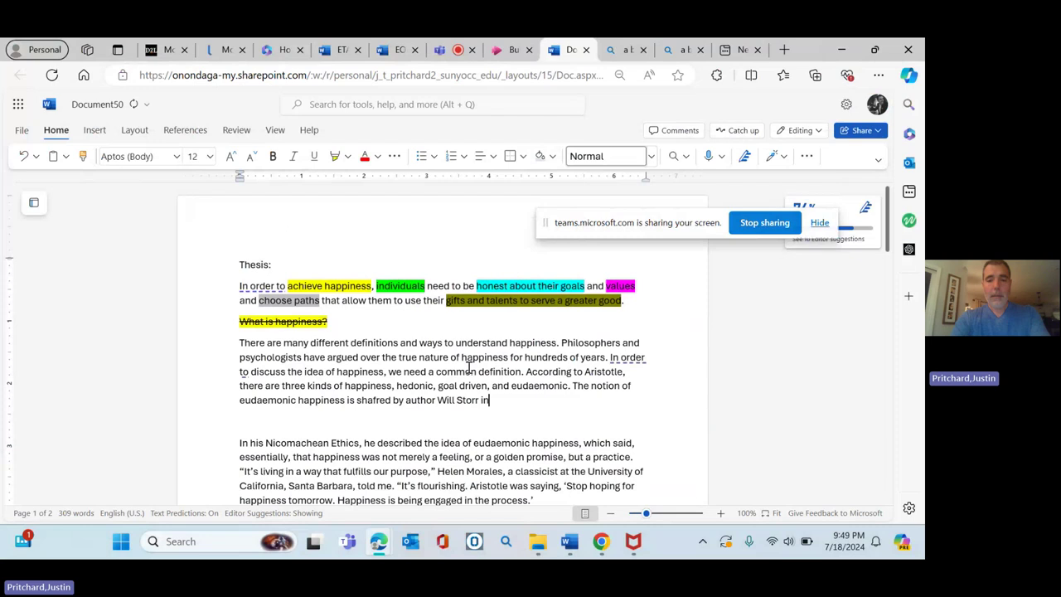
pyautogui.write(' his essay')
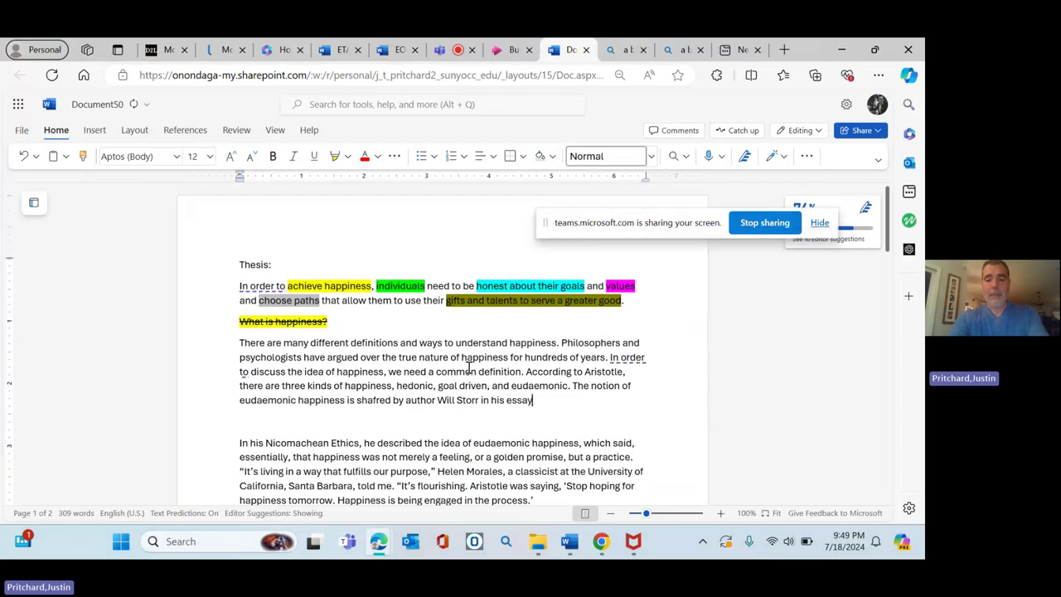
pyautogui.write(', "')
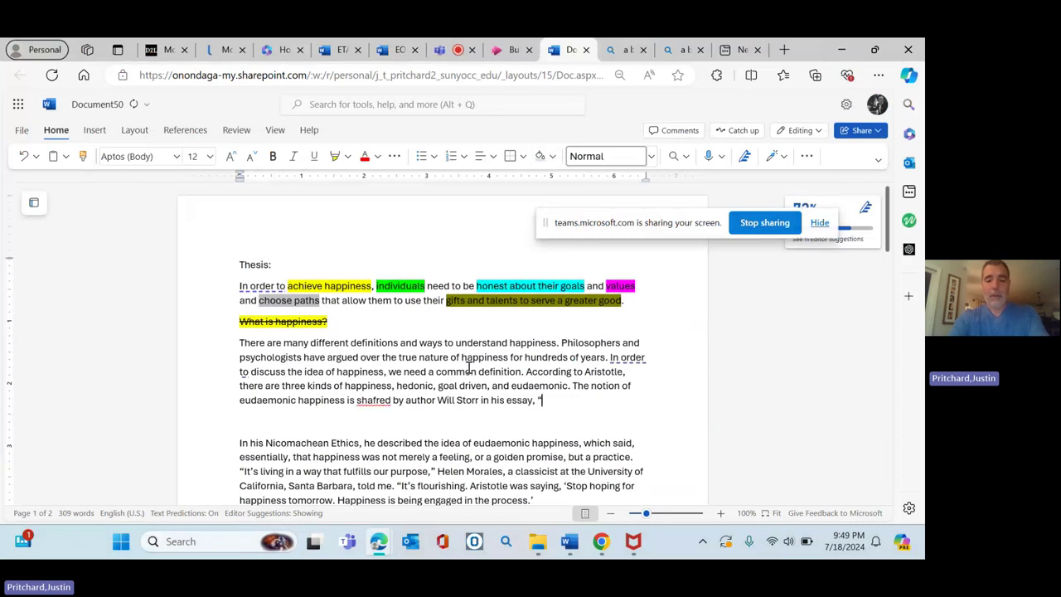
pyautogui.write('A bet')
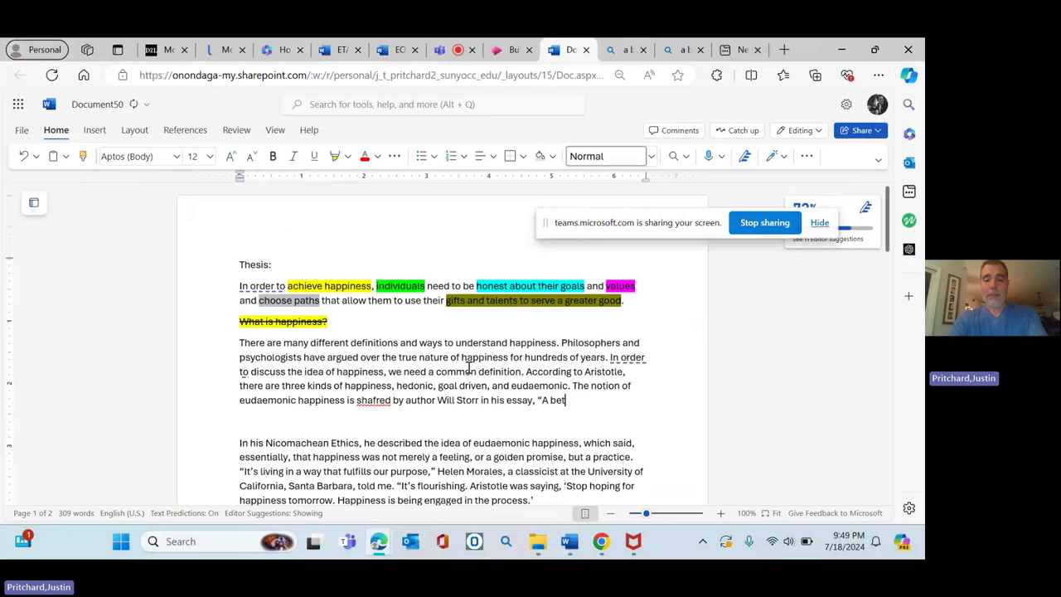
pyautogui.press('BackSpace')
pyautogui.press('BackSpace')
pyautogui.press('BackSpace')
pyautogui.press('BackSpace')
pyautogui.press('BackSpace')
pyautogui.write('Better')
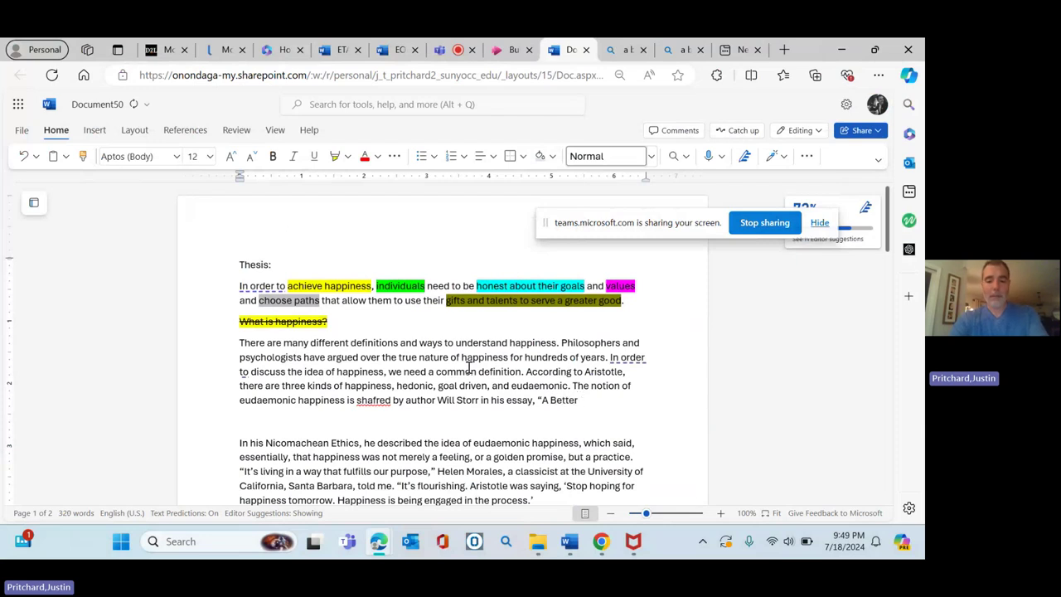
pyautogui.write(' Kind of Happiness.')
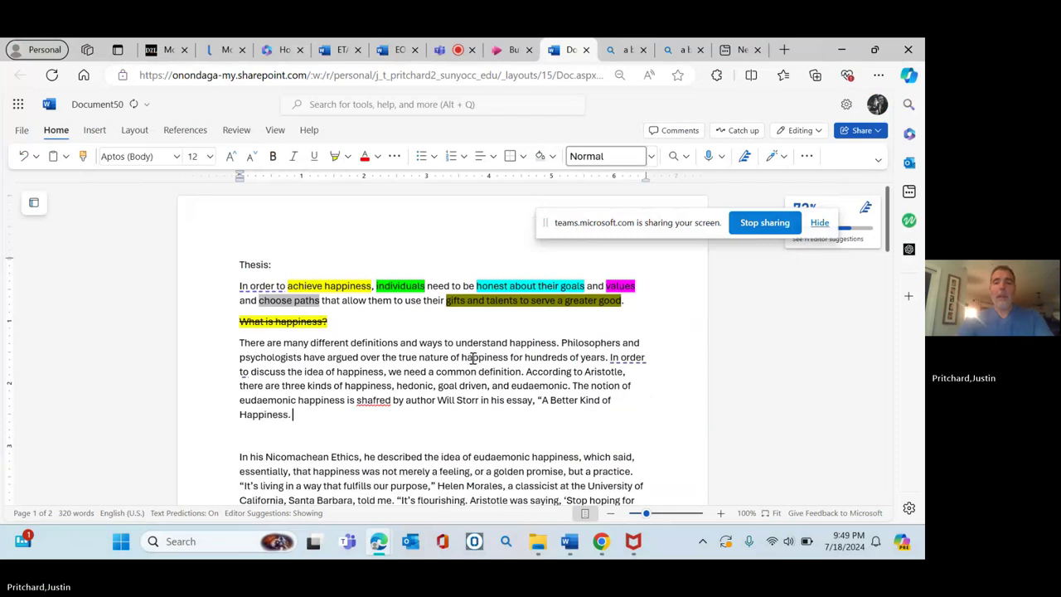
pyautogui.moveTo(525, 371); pyautogui.dragTo(571, 386)
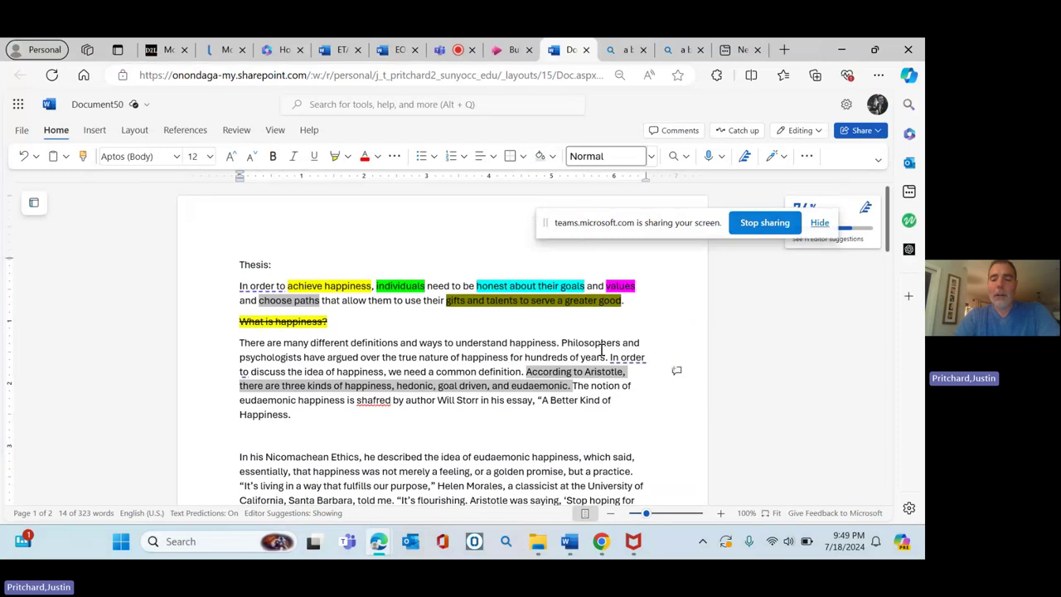
# Step: Replace the misspelling 'shafred' with 'shared' using the spelling suggestions
pyautogui.click(574, 386)
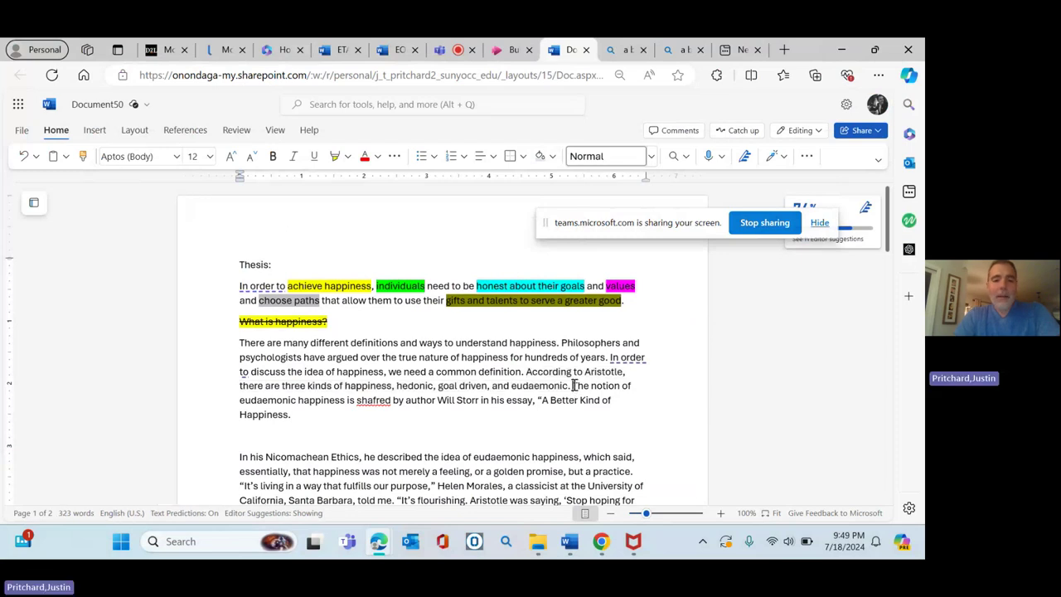
pyautogui.moveTo(573, 387); pyautogui.dragTo(543, 401)
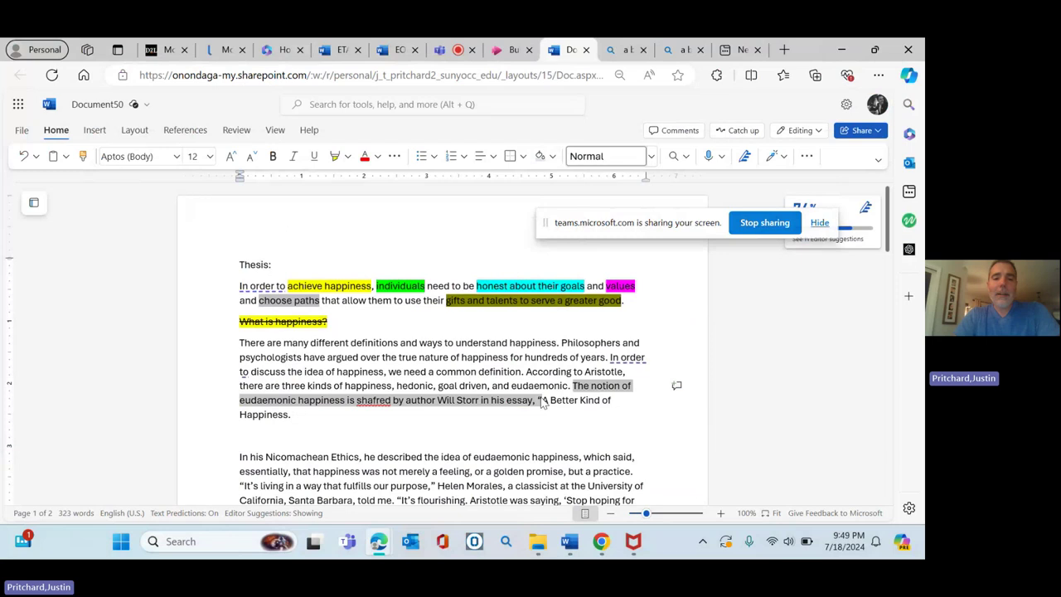
pyautogui.click(380, 400)
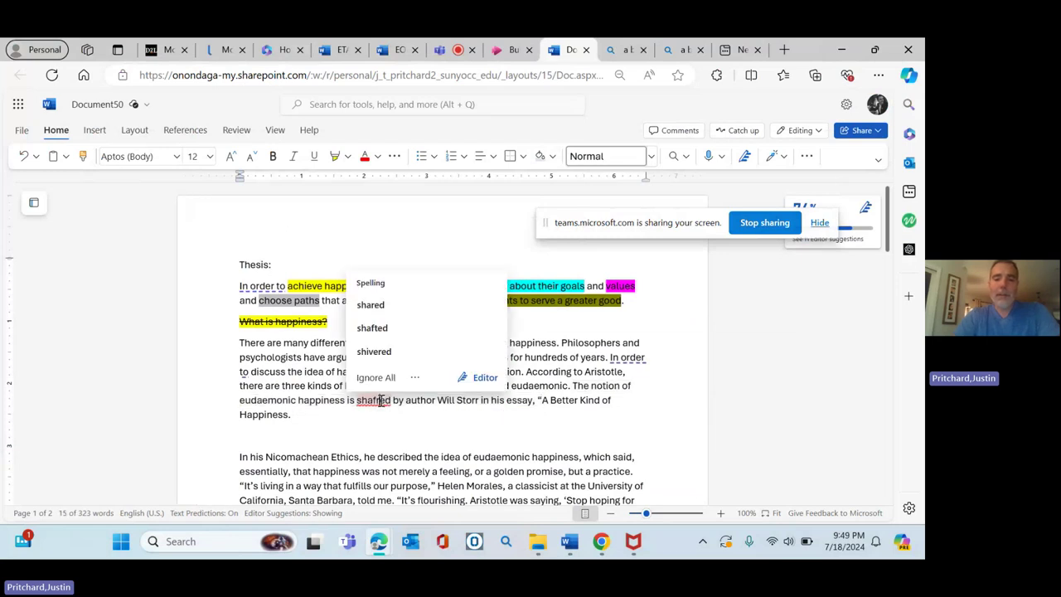
pyautogui.rightClick(380, 400)
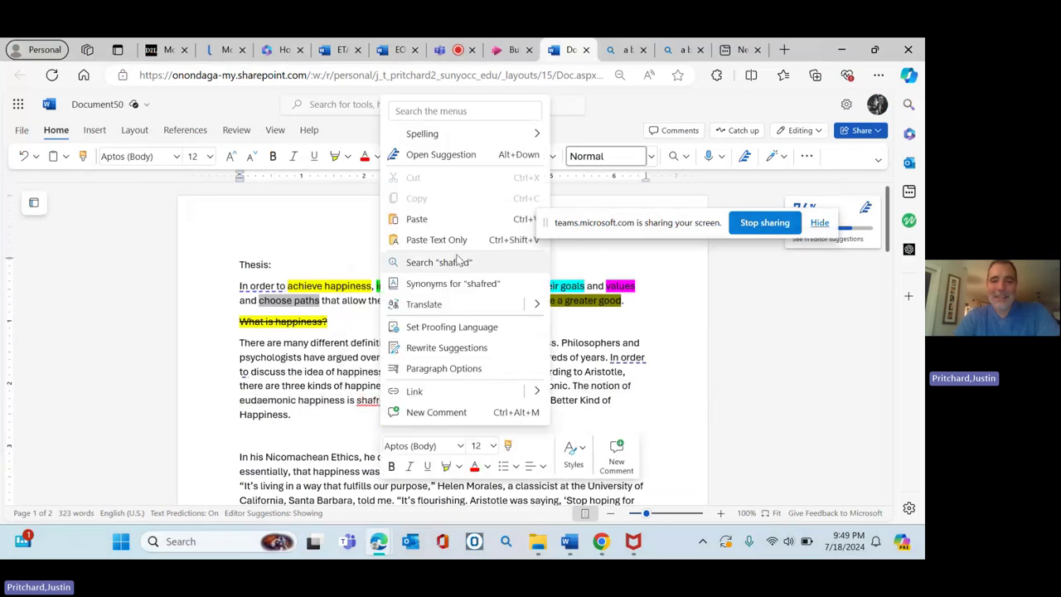
pyautogui.moveTo(473, 143)
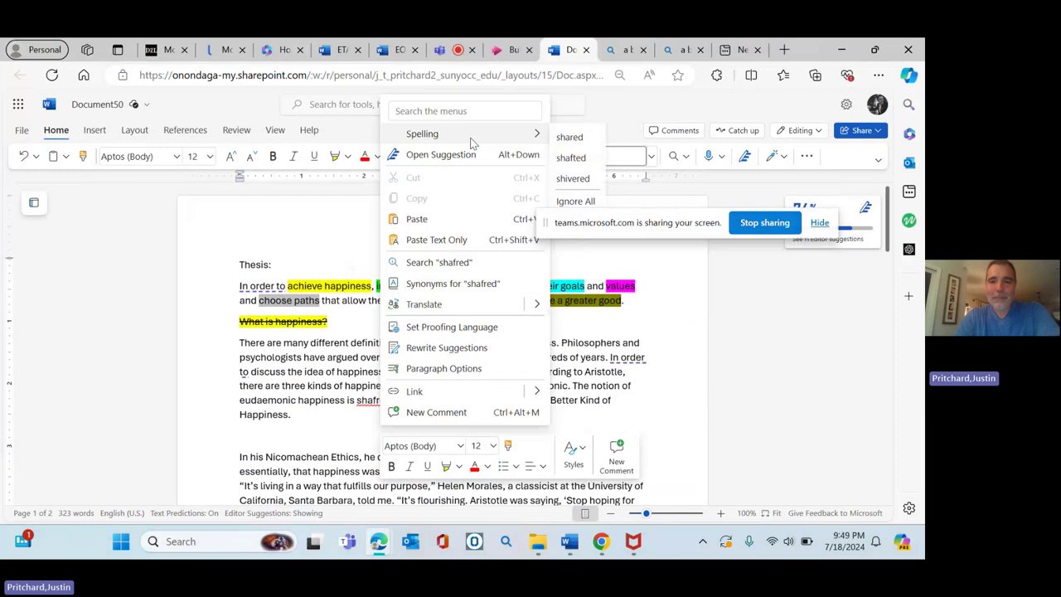
pyautogui.click(569, 137)
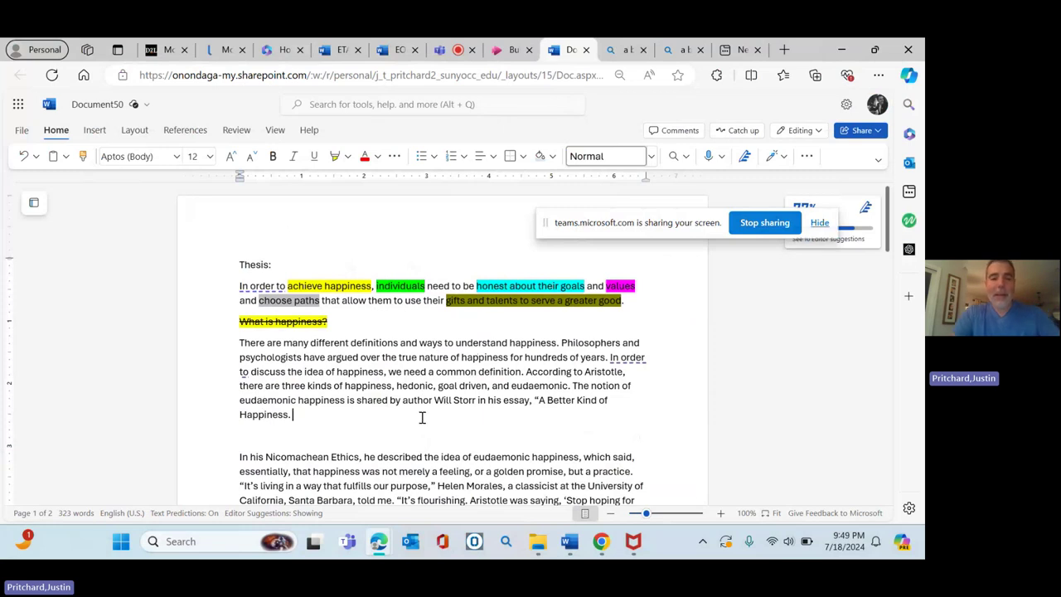
# Step: Type 'Storr explains that, "' after the essay title
pyautogui.write('Storr')
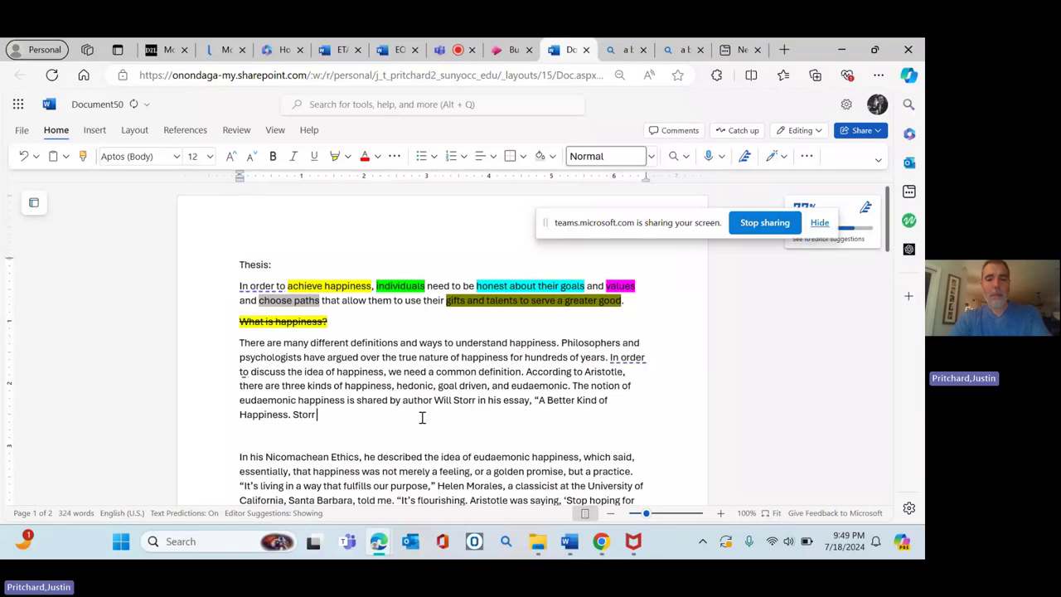
pyautogui.write(' explai')
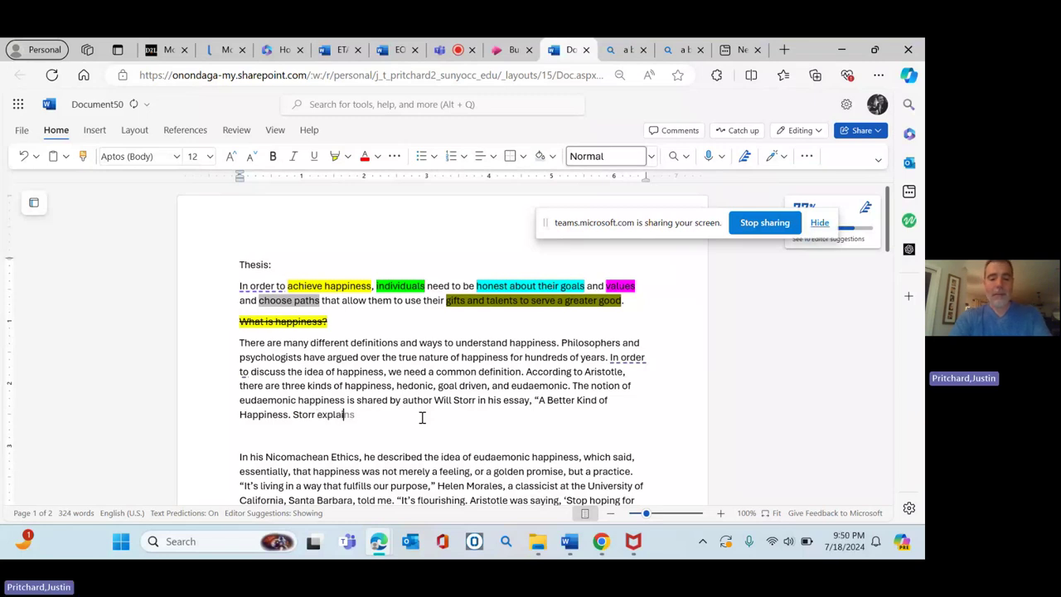
pyautogui.write('that')
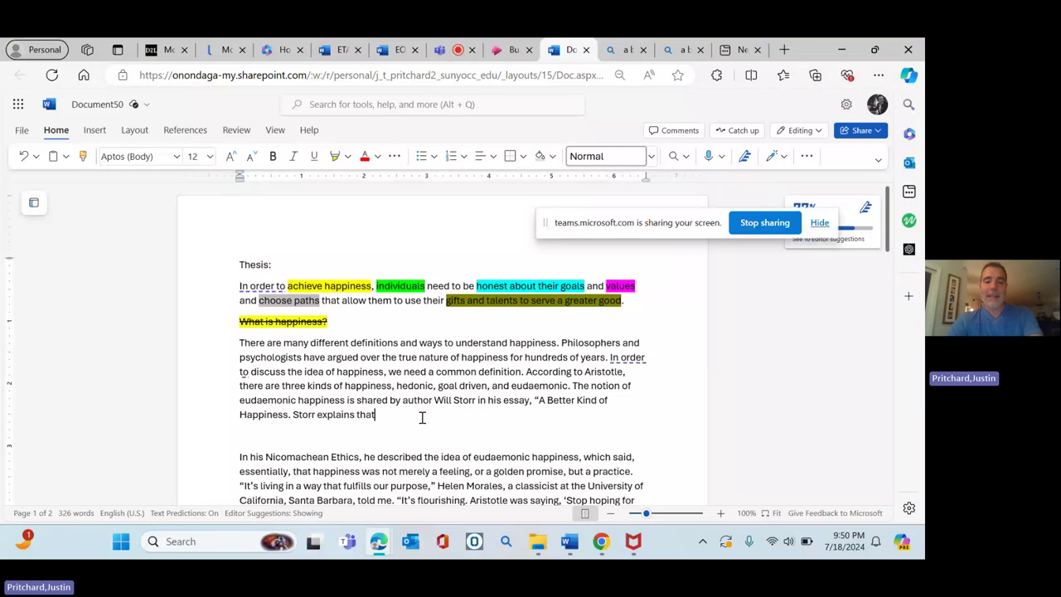
pyautogui.write('"')
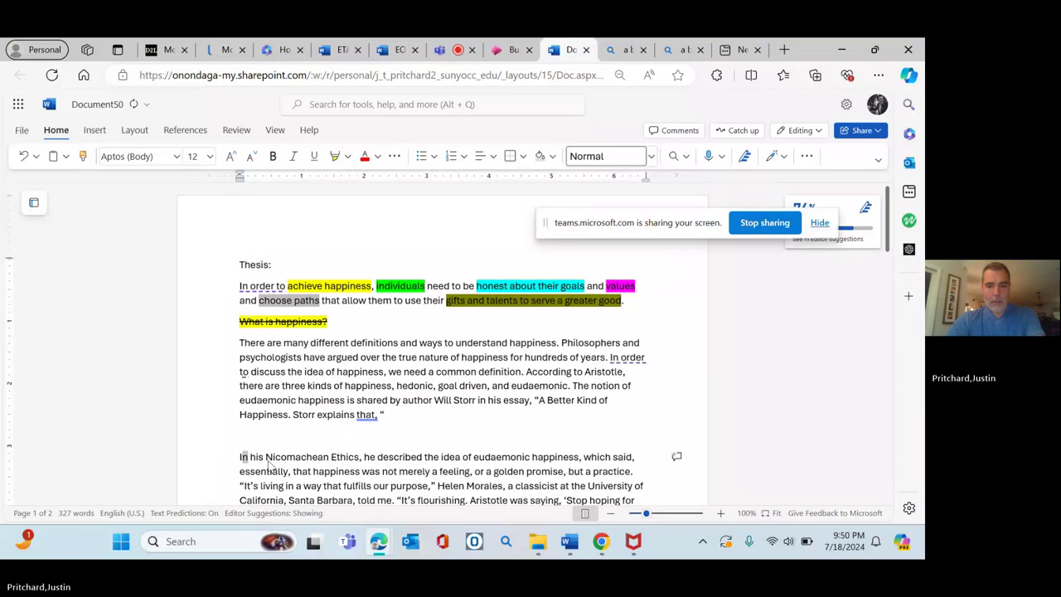
# Step: Pull the Nicomachean Ethics quote up onto the 'Storr explains that' line
pyautogui.moveTo(242, 458); pyautogui.dragTo(335, 473)
pyautogui.click(238, 458)
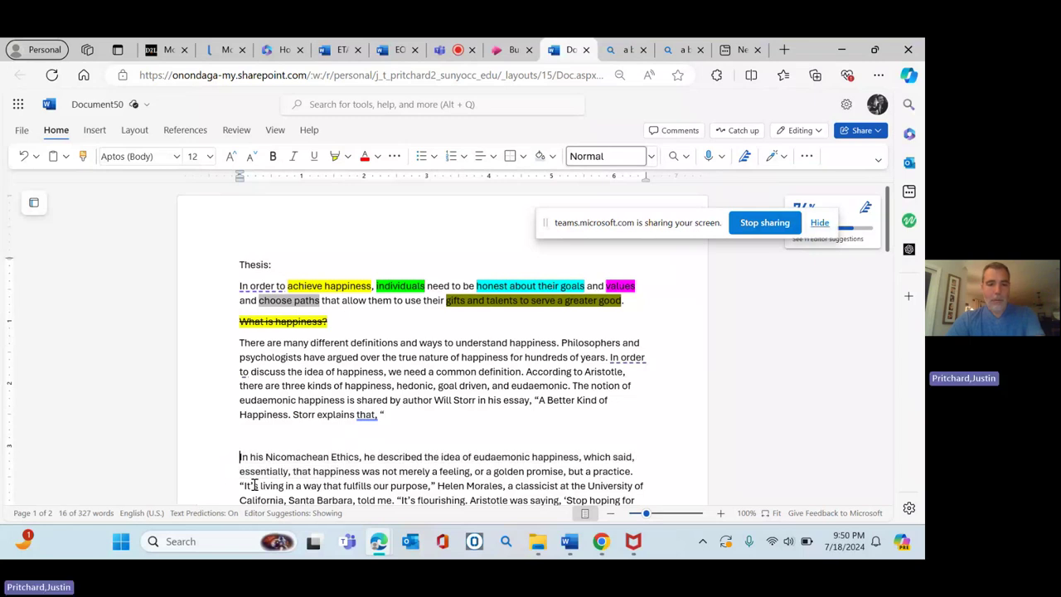
pyautogui.press('BackSpace')
pyautogui.press('BackSpace')
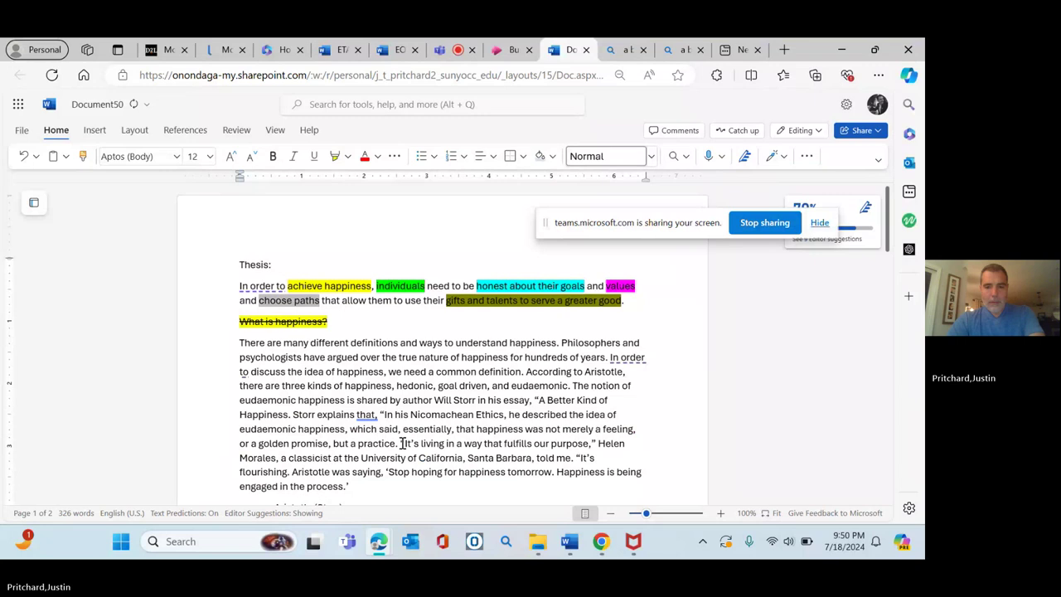
# Step: Split off the Helen Morales and 'It's living' text, closing the quote after 'but a practice.'
pyautogui.moveTo(599, 444); pyautogui.dragTo(603, 471)
pyautogui.click(589, 444)
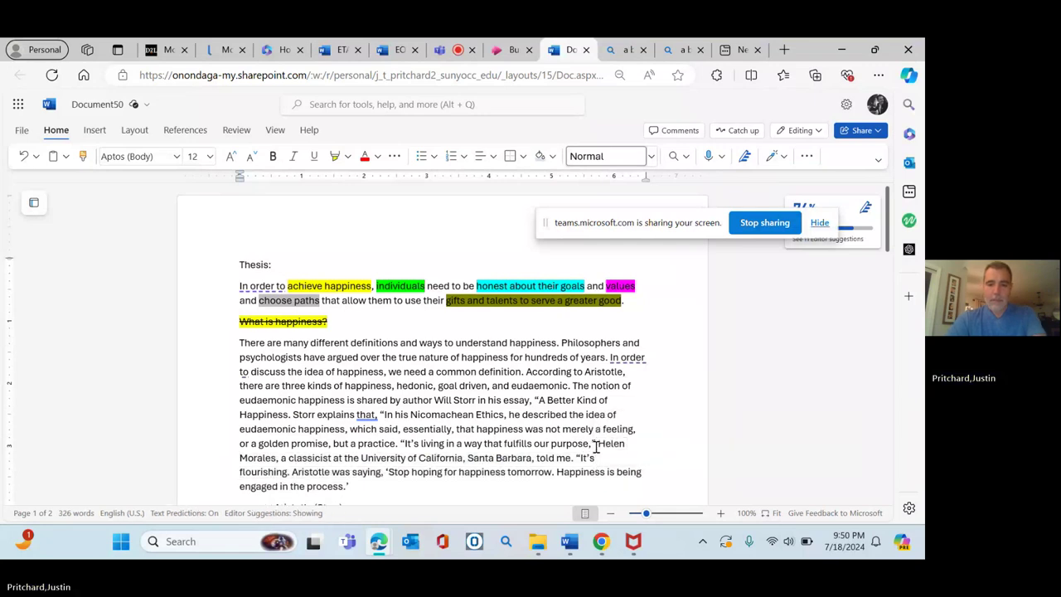
pyautogui.press('Return')
pyautogui.press('Return')
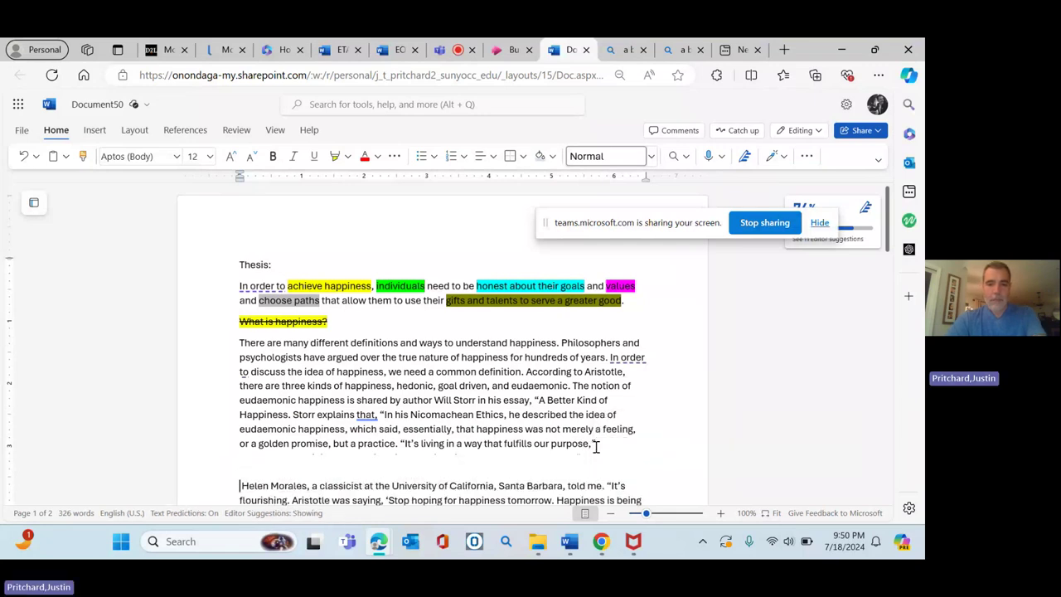
pyautogui.click(399, 444)
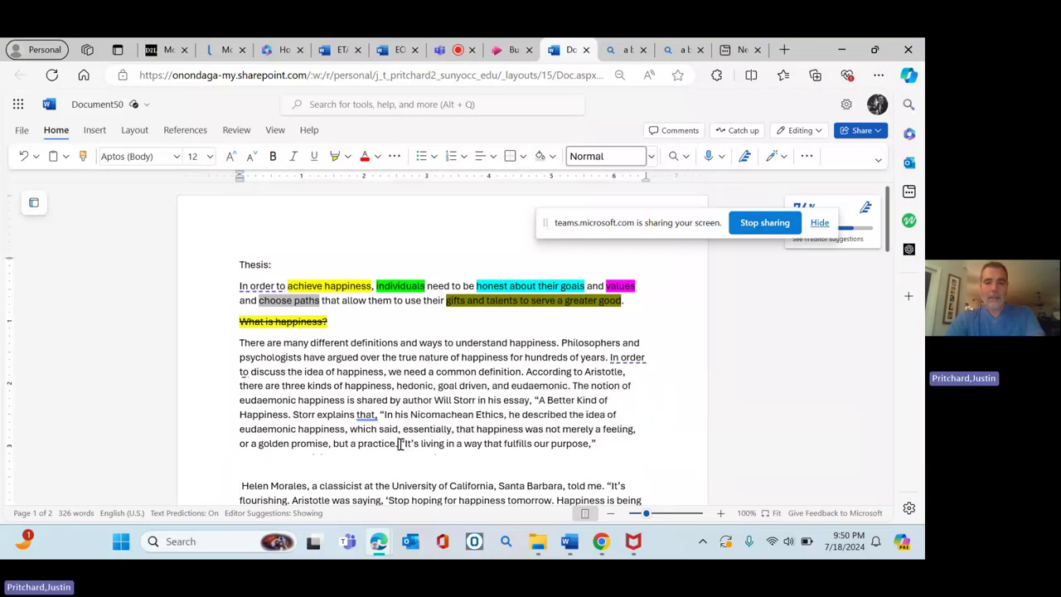
pyautogui.press('Return')
pyautogui.press('Return')
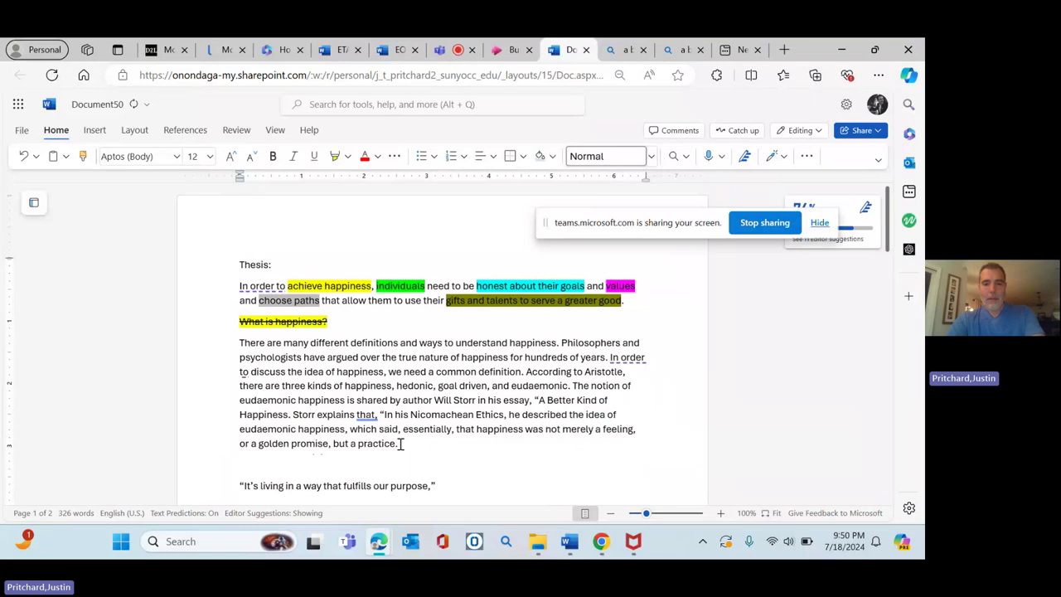
pyautogui.click(454, 443)
pyautogui.write('"')
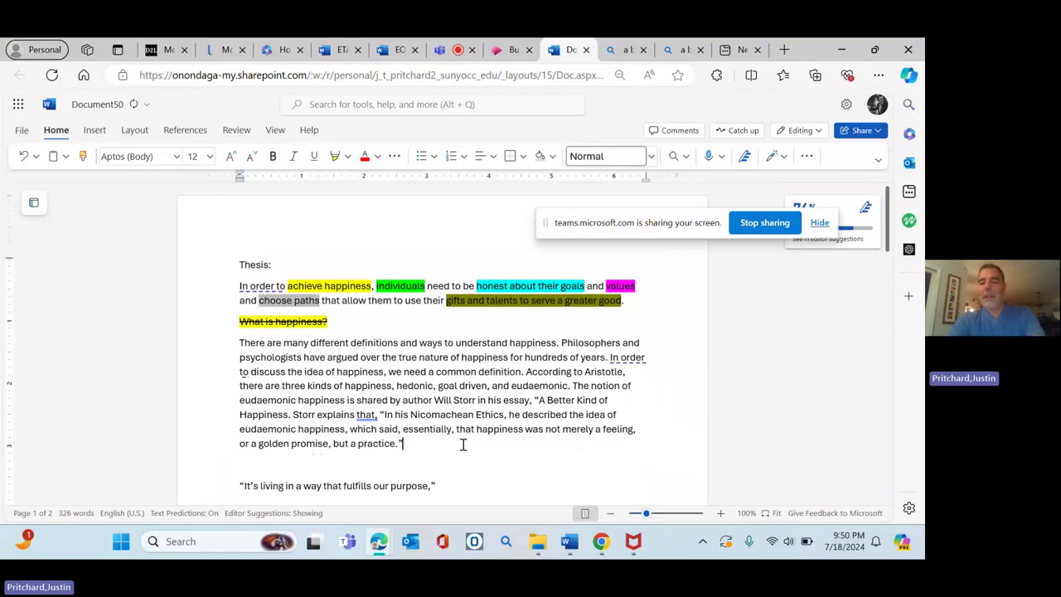
pyautogui.doubleClick(400, 414)
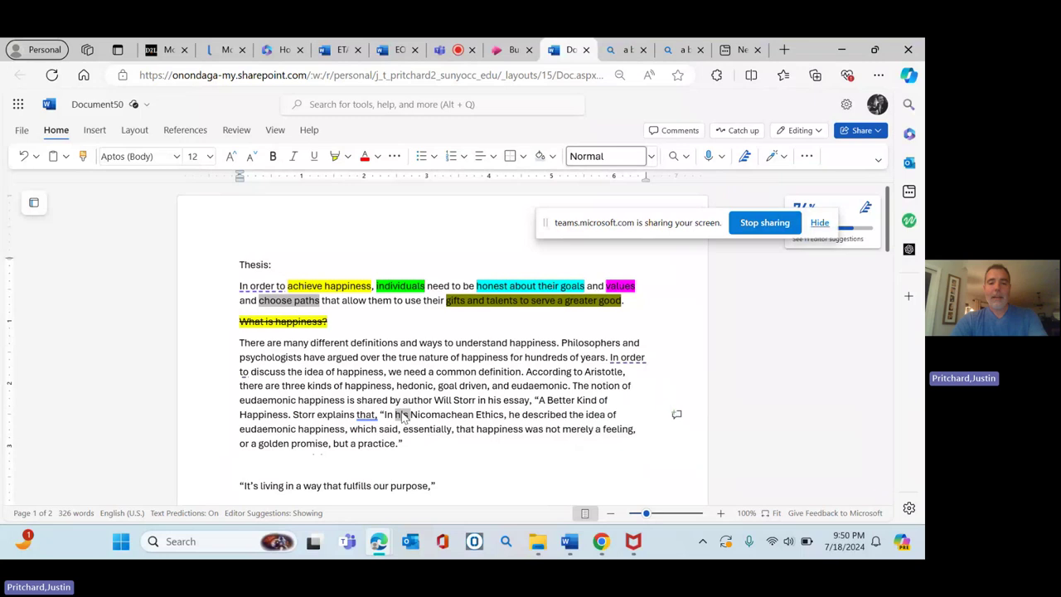
pyautogui.click(423, 461)
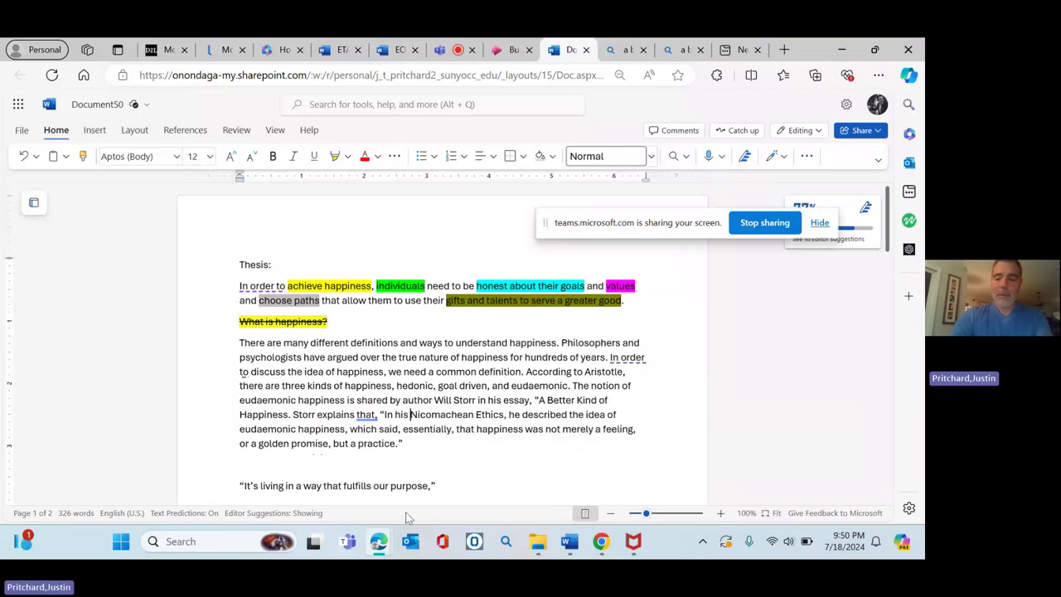
# Step: Insert '[Aristotle]' after 'In his' and replace the quote's final period with a '(Storr)' citation
pyautogui.write('[Aristotle')
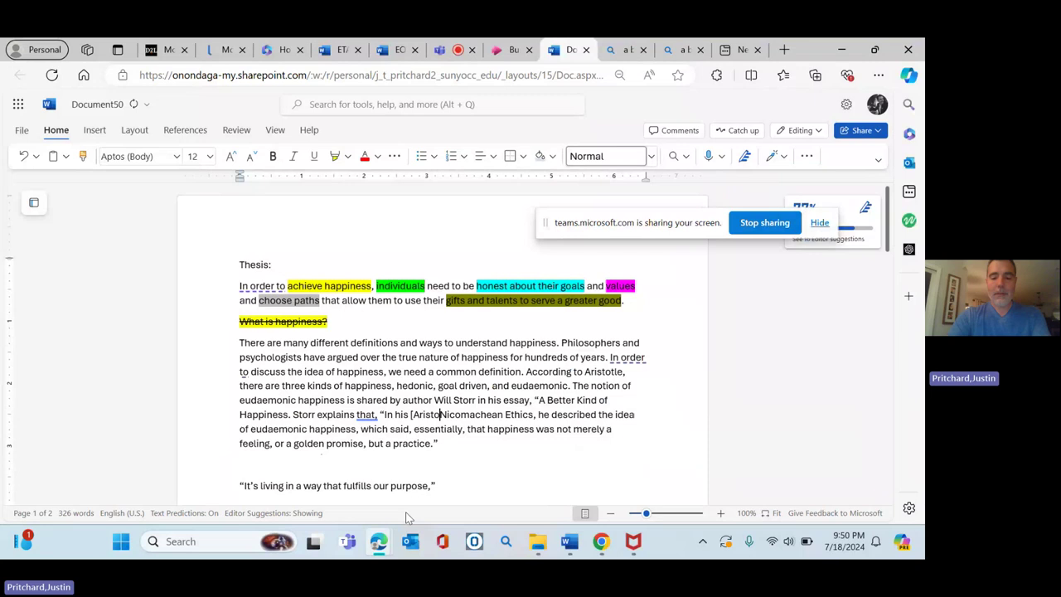
pyautogui.write(']')
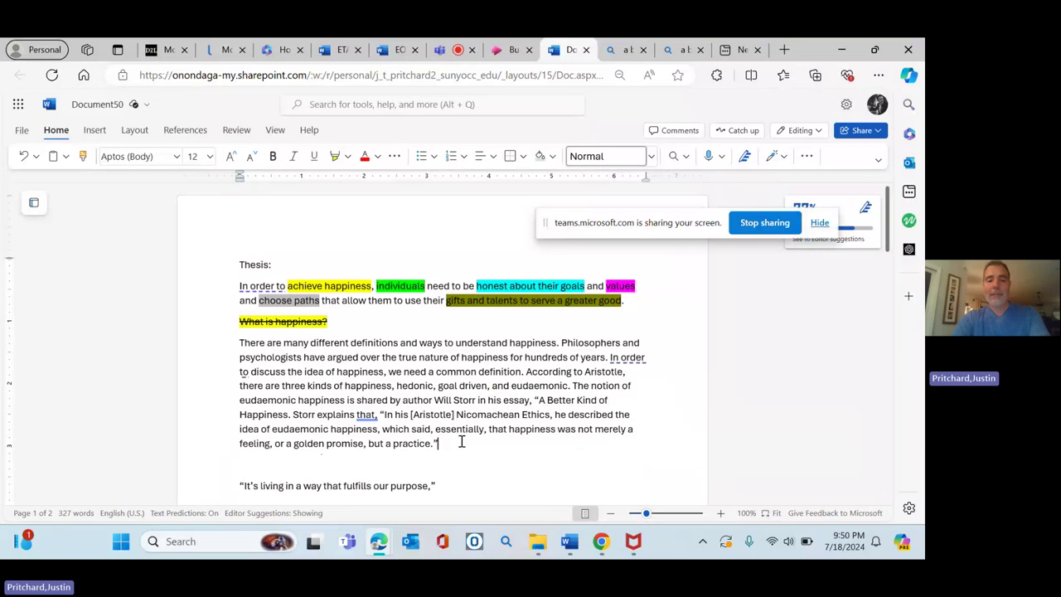
pyautogui.click(461, 441)
pyautogui.press('BackSpace')
pyautogui.press('BackSpace')
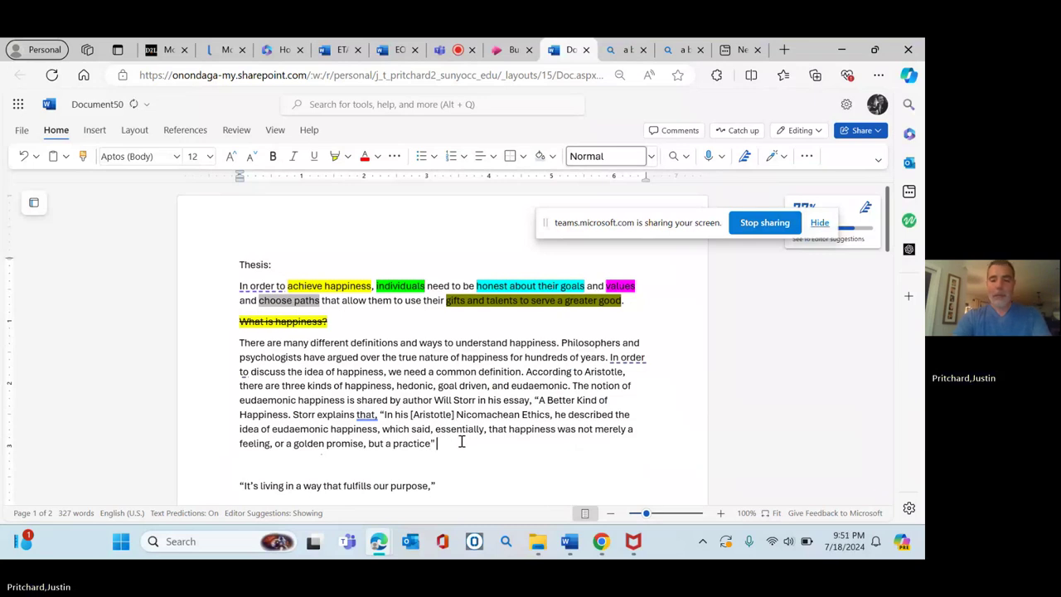
pyautogui.write('(St')
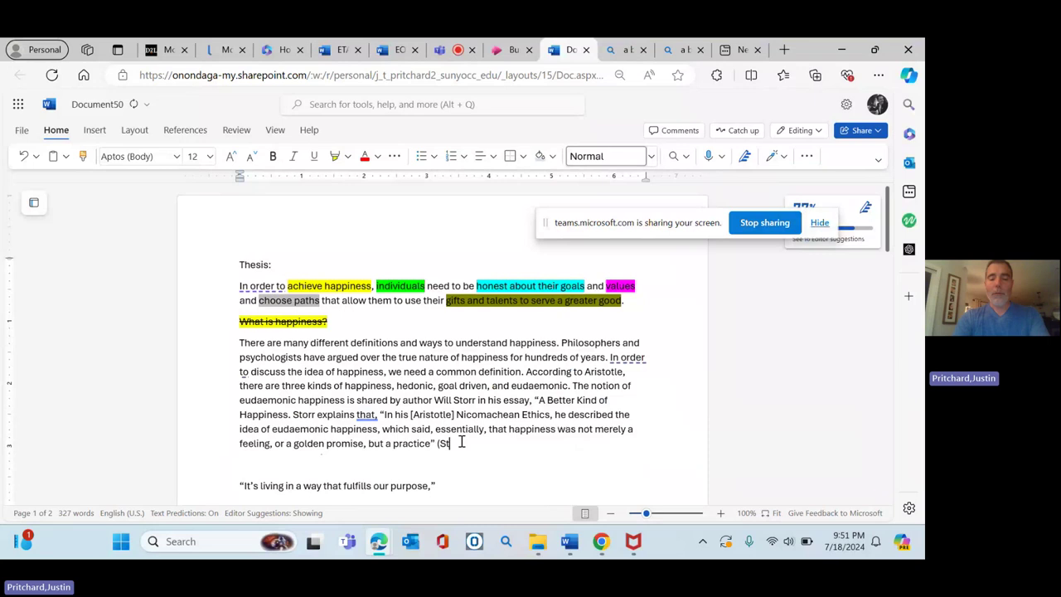
pyautogui.write('or')
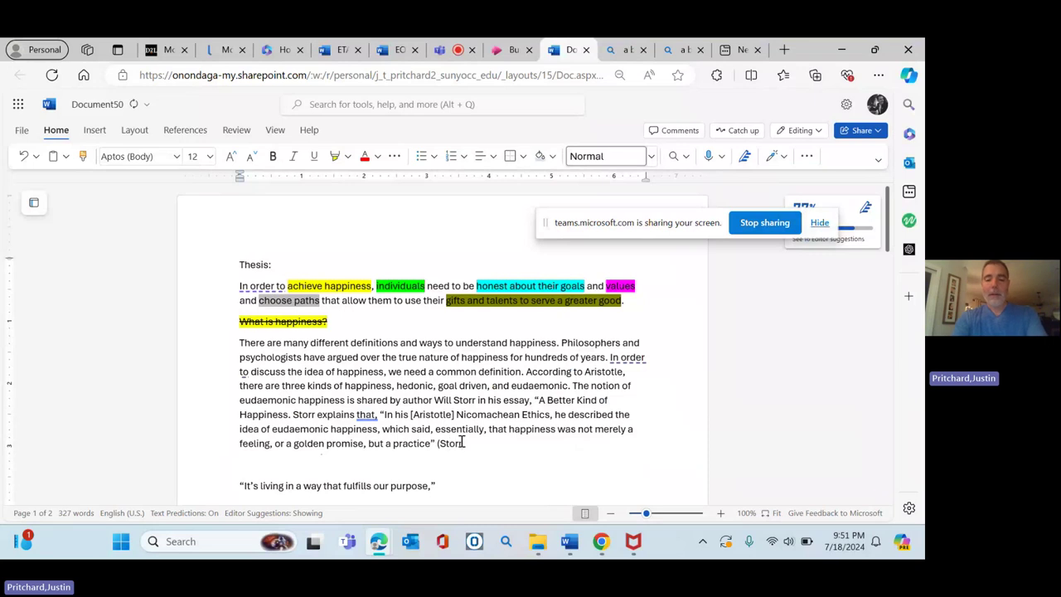
pyautogui.write('r)')
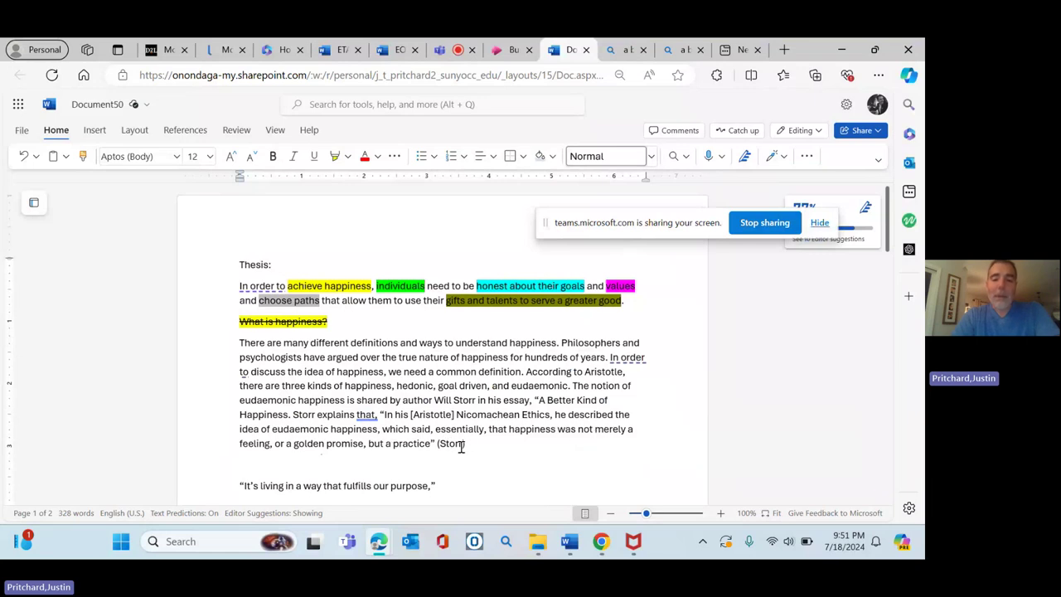
pyautogui.click(489, 447)
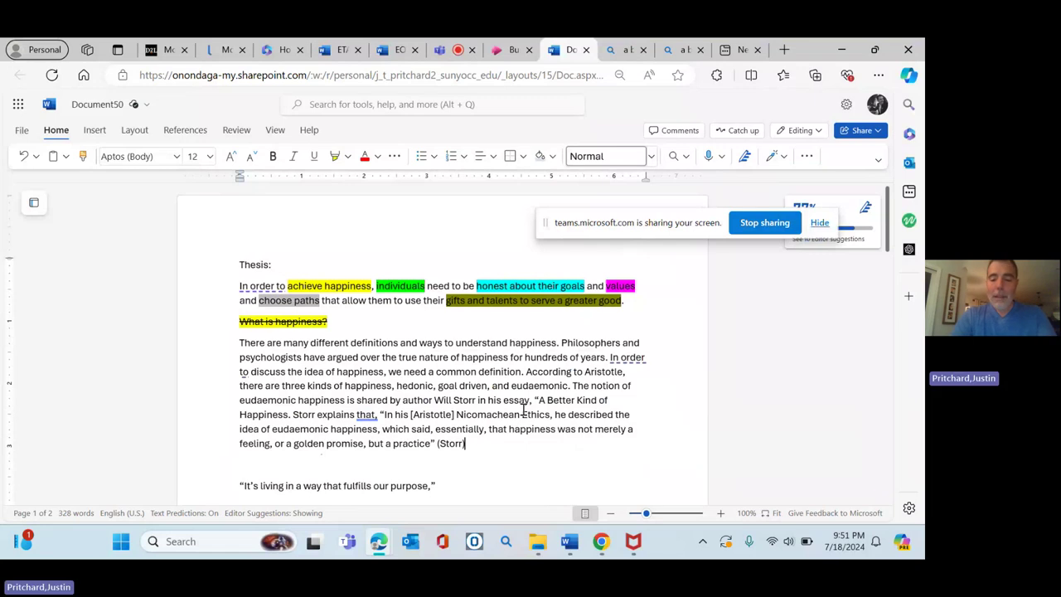
# Step: Delete the leftover 'It's living…' quote and the Helen Morales paragraph below the Storr paragraph
pyautogui.scroll(-3, 523, 412)
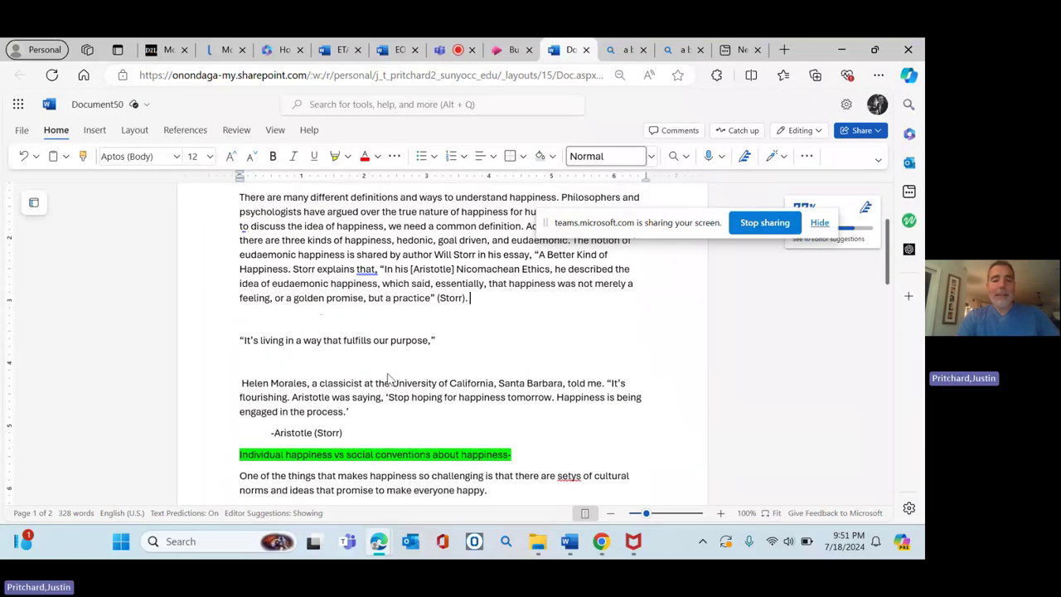
pyautogui.moveTo(239, 339); pyautogui.dragTo(401, 408)
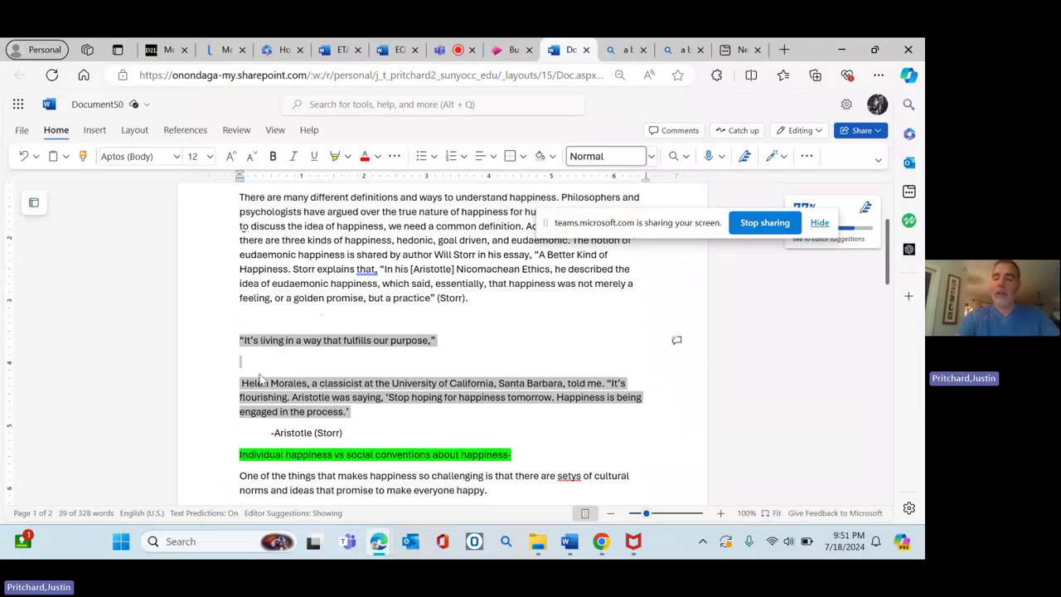
pyautogui.press('Delete')
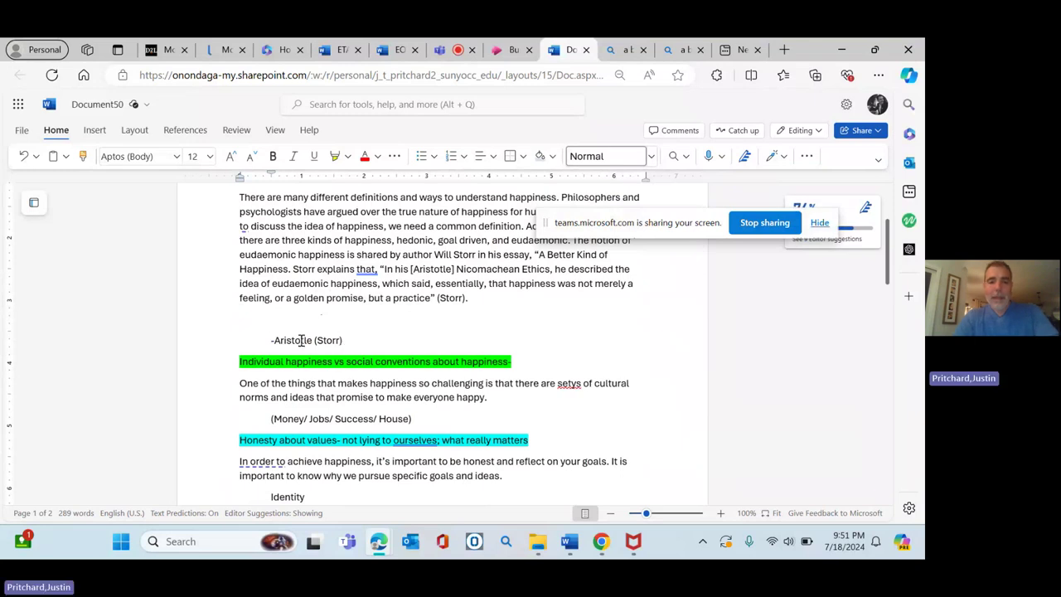
# Step: Highlight the paragraph's opening topic sentences yellow
pyautogui.scroll(1, 421, 284)
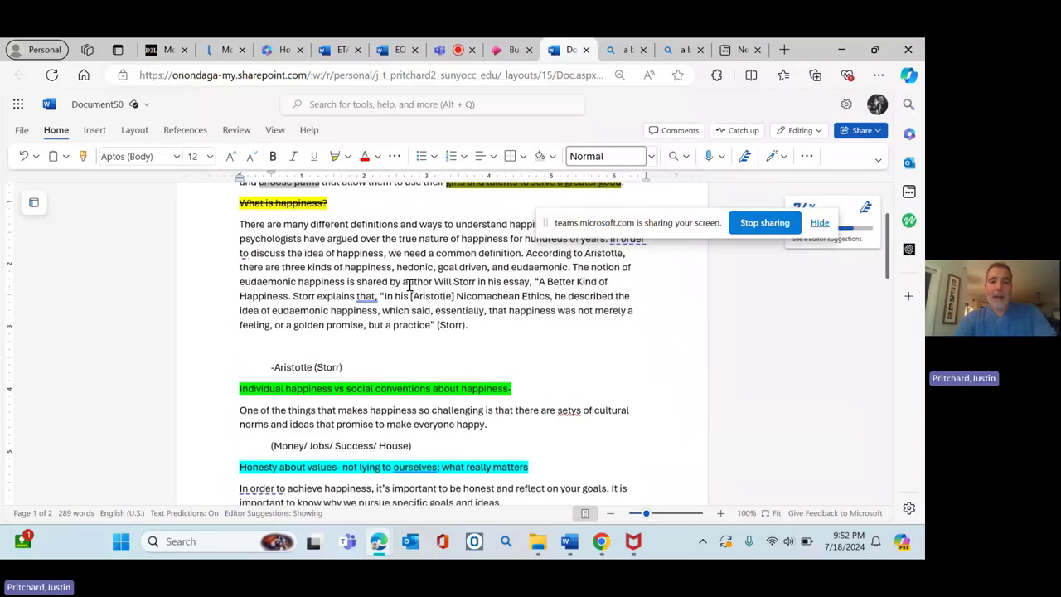
pyautogui.moveTo(239, 226); pyautogui.dragTo(519, 259)
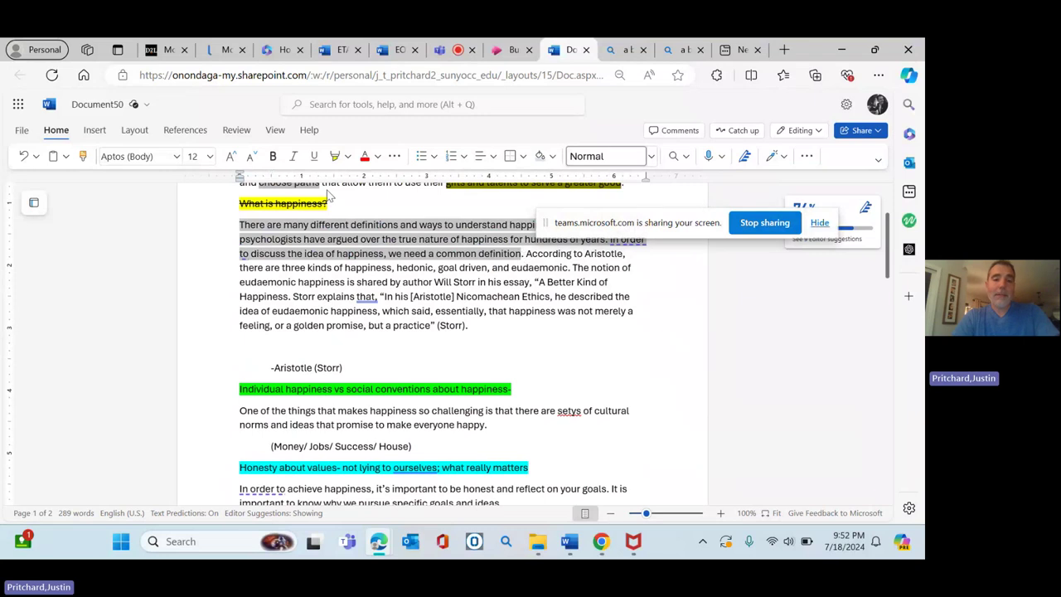
pyautogui.click(336, 156)
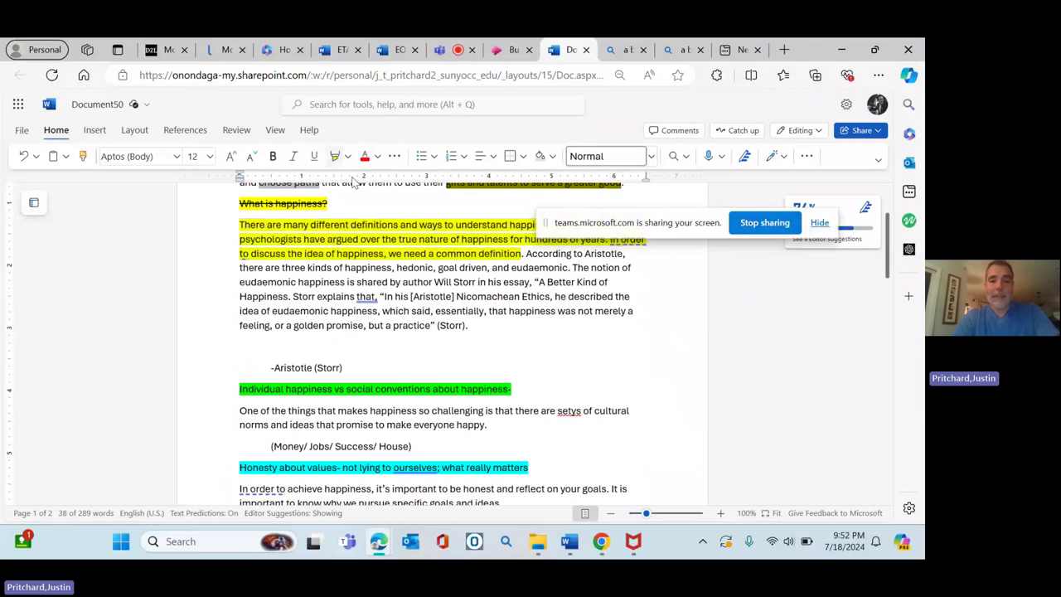
# Step: Highlight the 'According to Aristotle' lead-in sentences green
pyautogui.moveTo(527, 259); pyautogui.dragTo(532, 283)
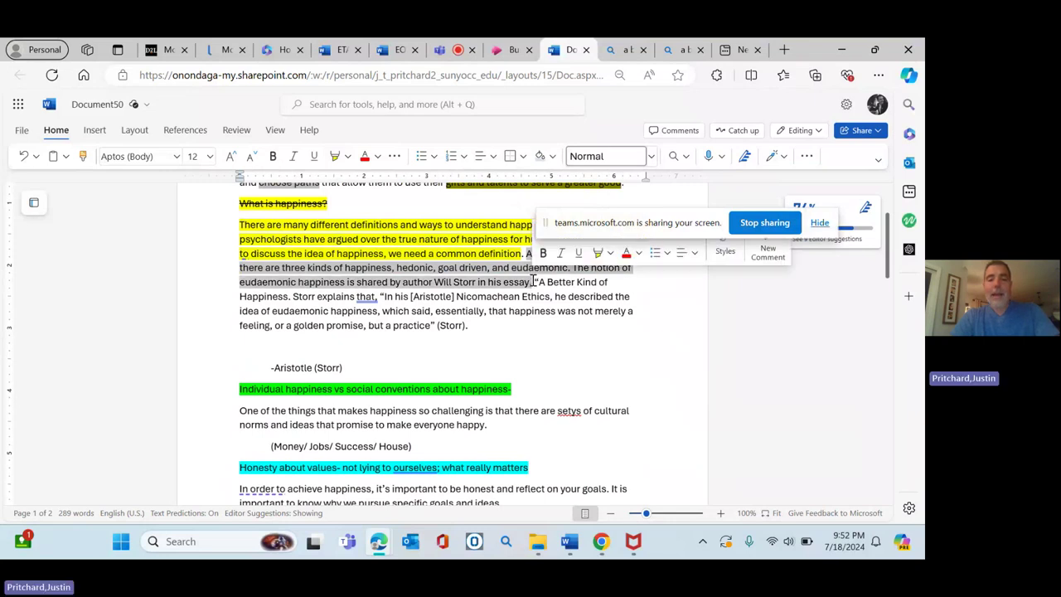
pyautogui.click(348, 162)
pyautogui.click(357, 203)
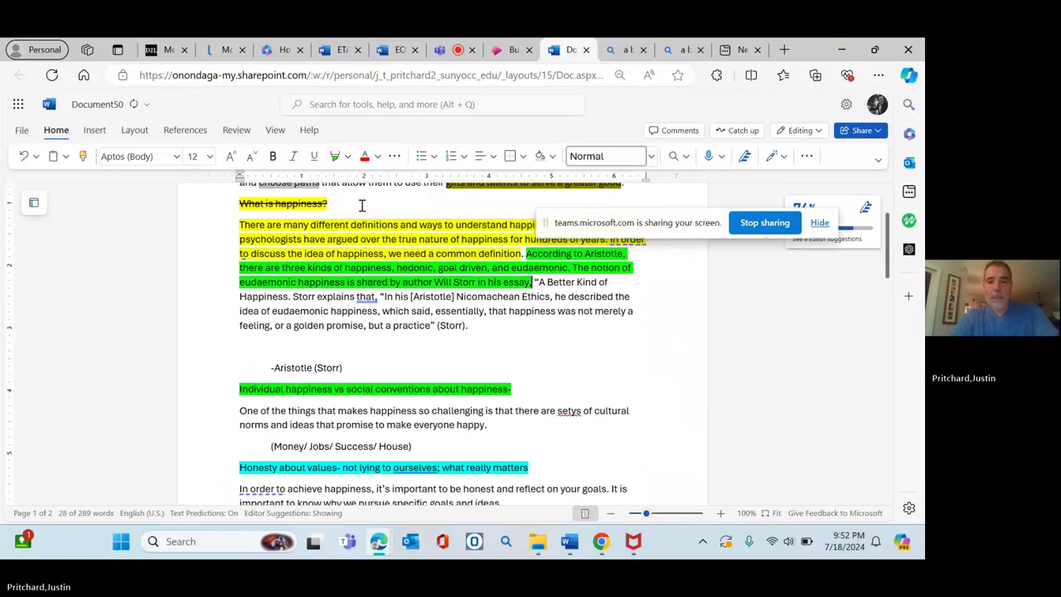
pyautogui.click(532, 281)
# Step: Highlight the Storr quote and its (Storr) citation magenta
pyautogui.moveTo(533, 281); pyautogui.dragTo(528, 322)
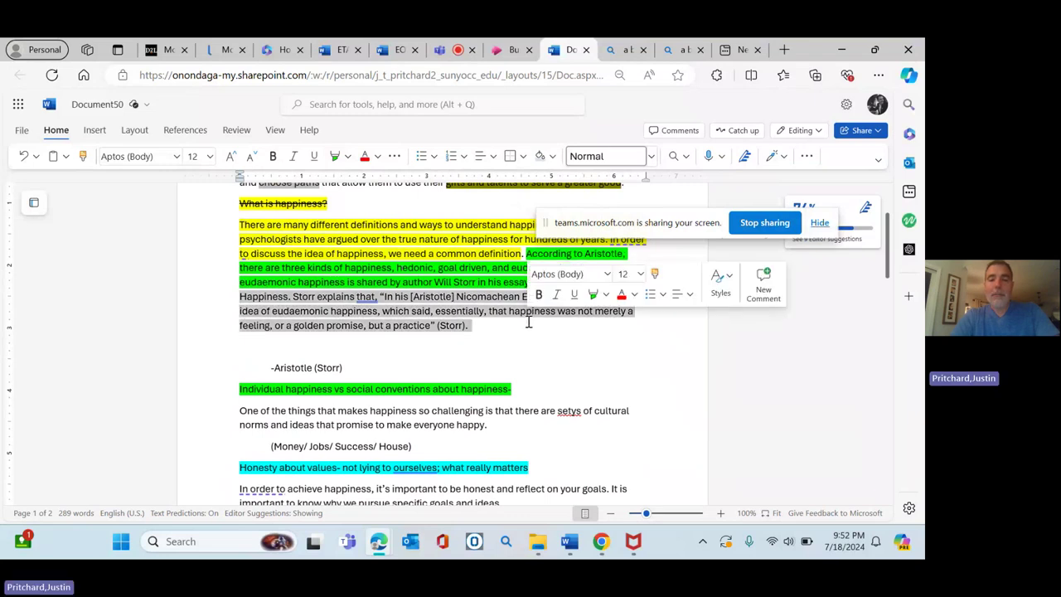
pyautogui.click(347, 156)
pyautogui.click(397, 203)
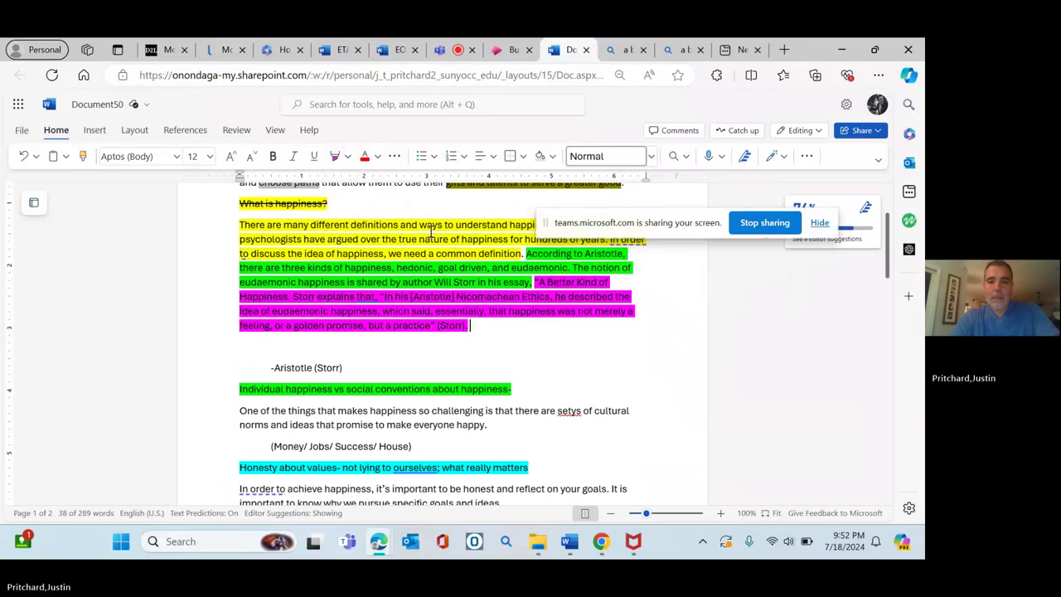
pyautogui.click(479, 328)
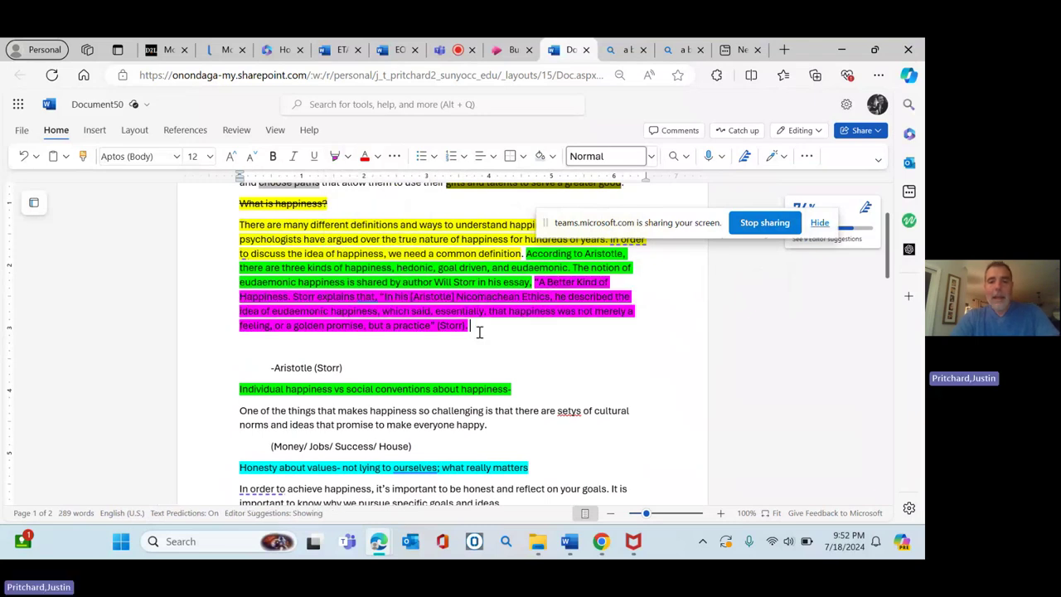
pyautogui.scroll(-1, 479, 332)
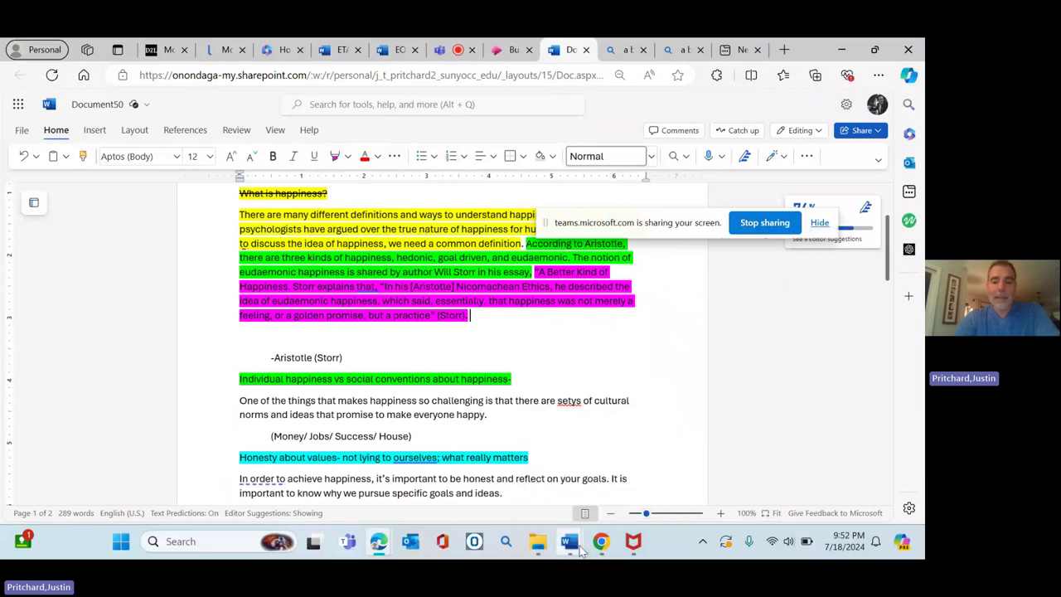
# Step: Copy the 'The idea that happiness is a process' paragraph from ETATemplate and return to Document50
pyautogui.moveTo(569, 541)
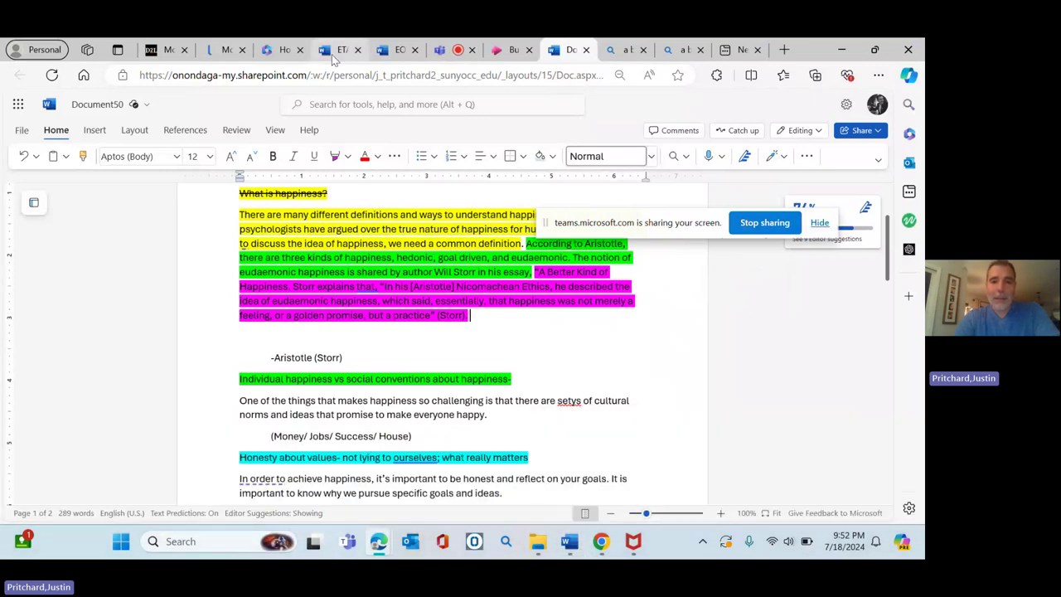
pyautogui.click(334, 55)
pyautogui.click(278, 392)
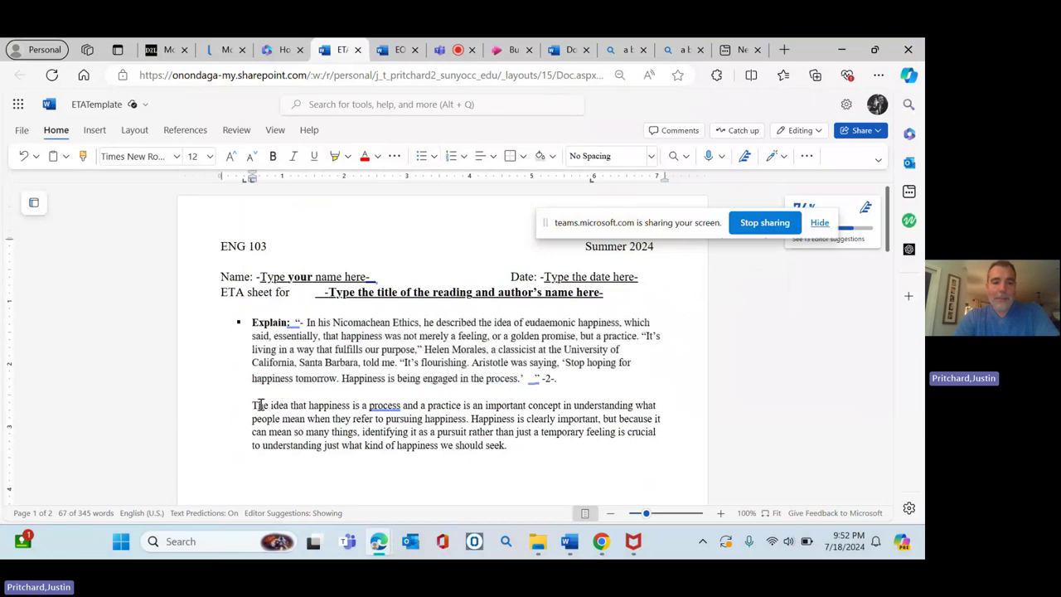
pyautogui.moveTo(253, 404); pyautogui.dragTo(523, 458)
pyautogui.hotkey('ctrl', 'c')
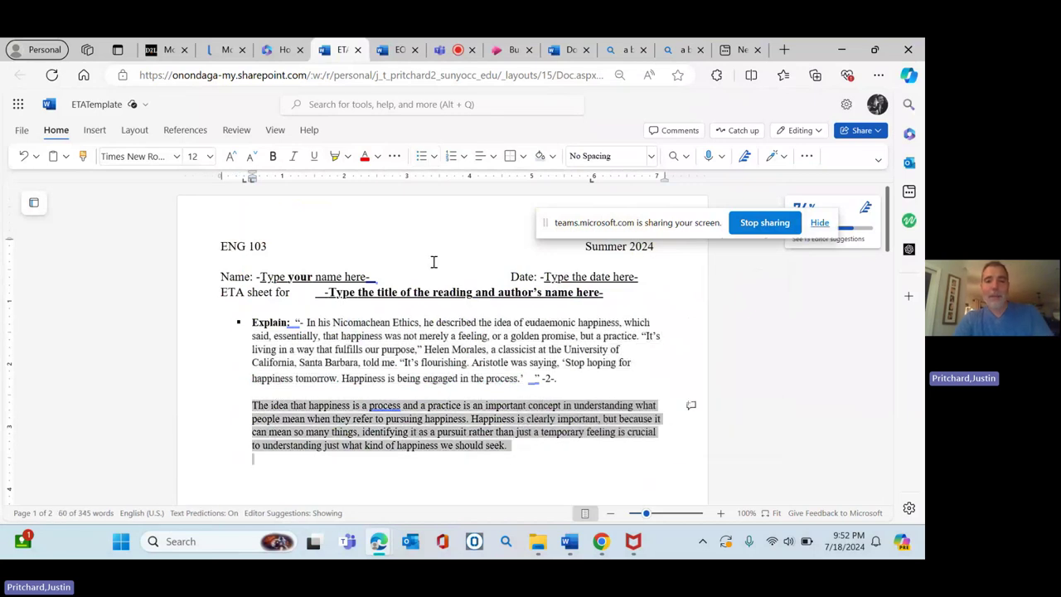
pyautogui.click(446, 52)
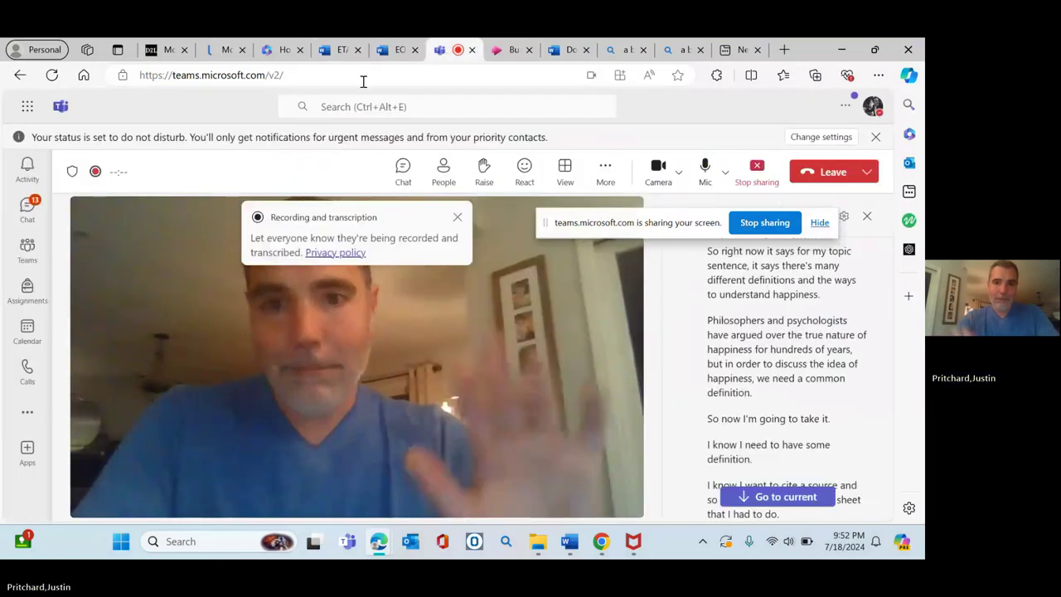
pyautogui.click(566, 51)
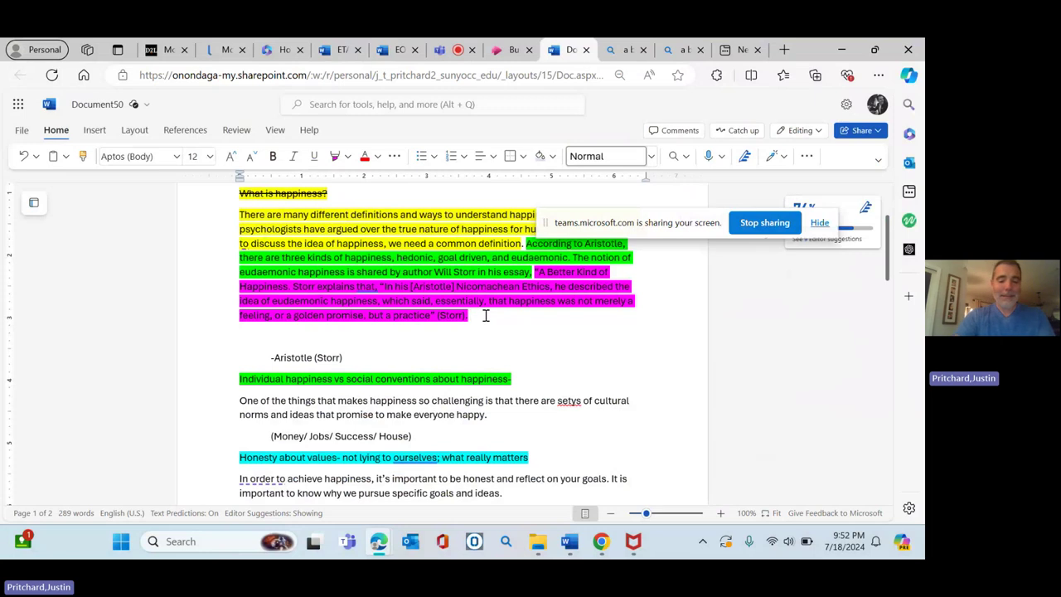
# Step: Paste the ETA explanation as plain text and join it onto the Storr quote paragraph
pyautogui.press('Return')
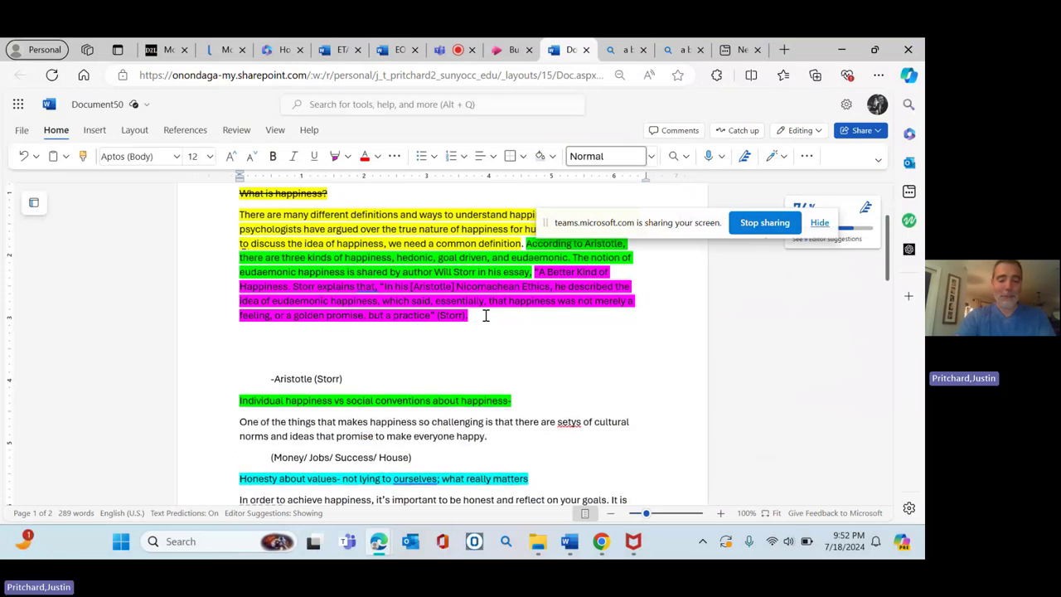
pyautogui.rightClick(302, 341)
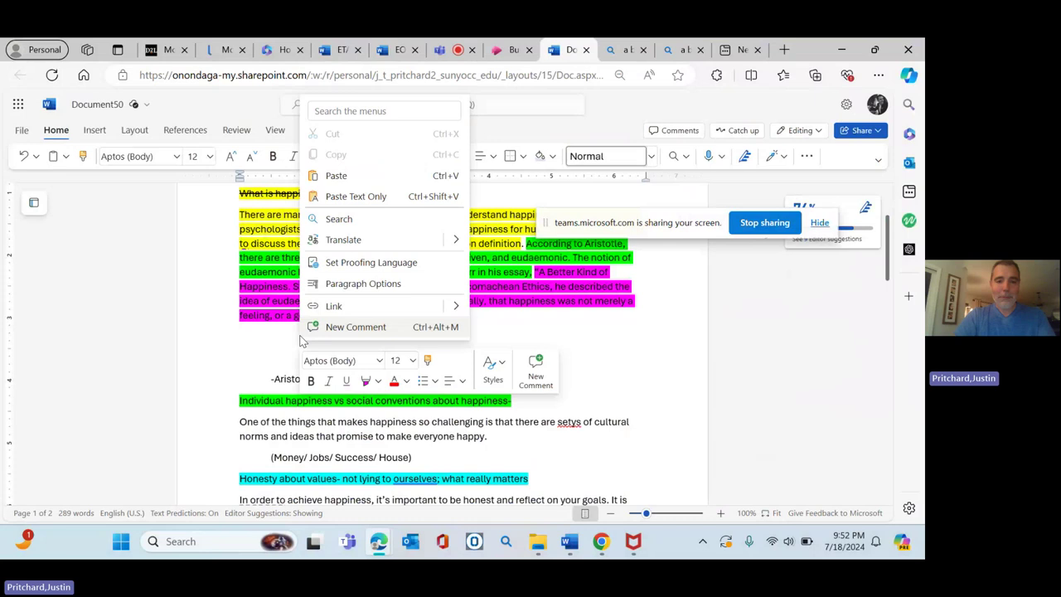
pyautogui.click(371, 196)
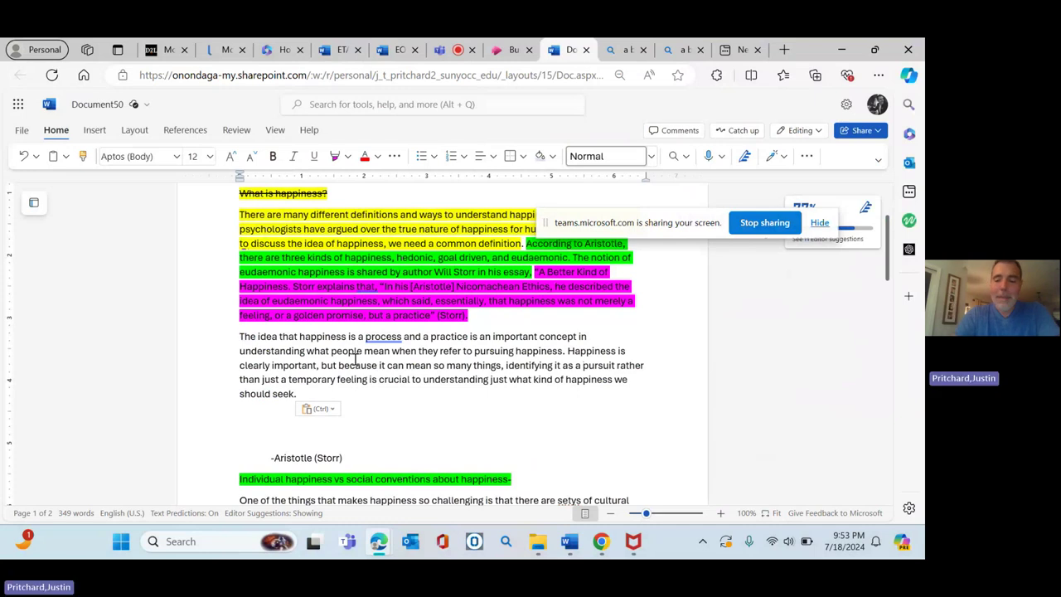
pyautogui.press('BackSpace')
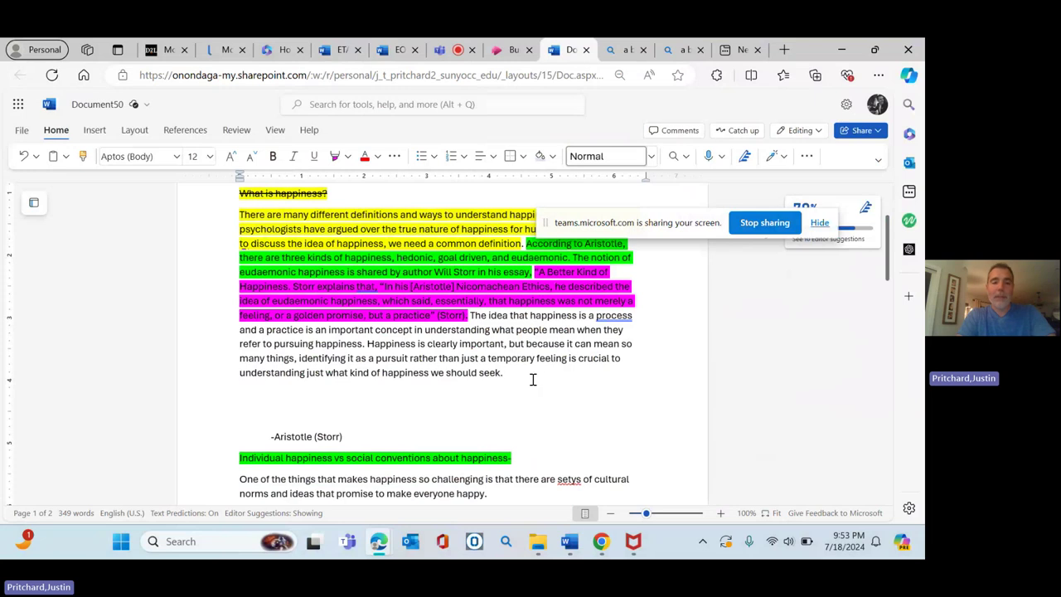
# Step: Look over the pasted explanation text, then go back to the Teams meeting
pyautogui.scroll(-1, 533, 380)
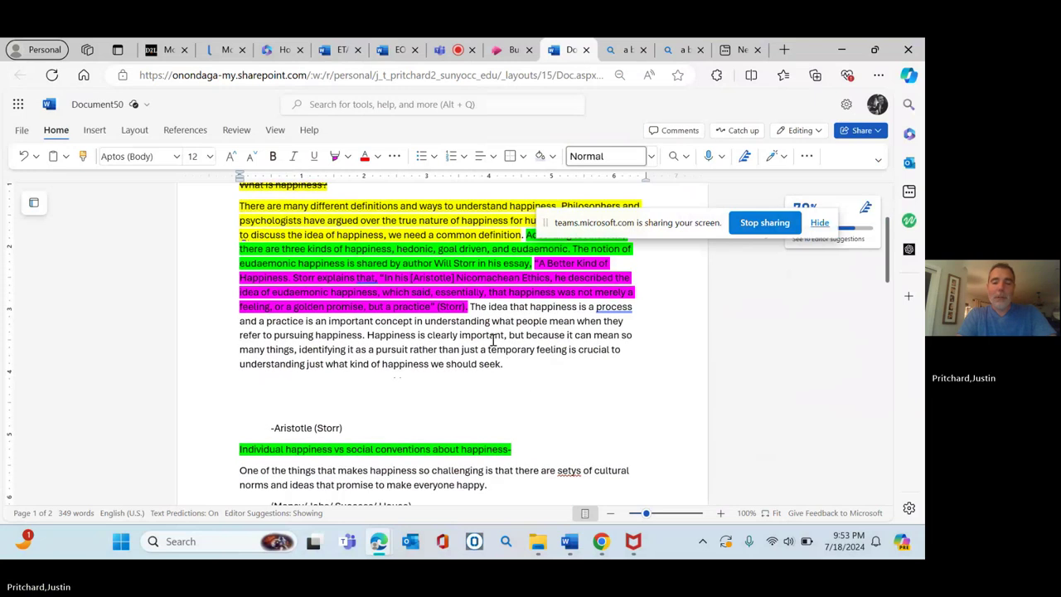
pyautogui.scroll(1, 493, 340)
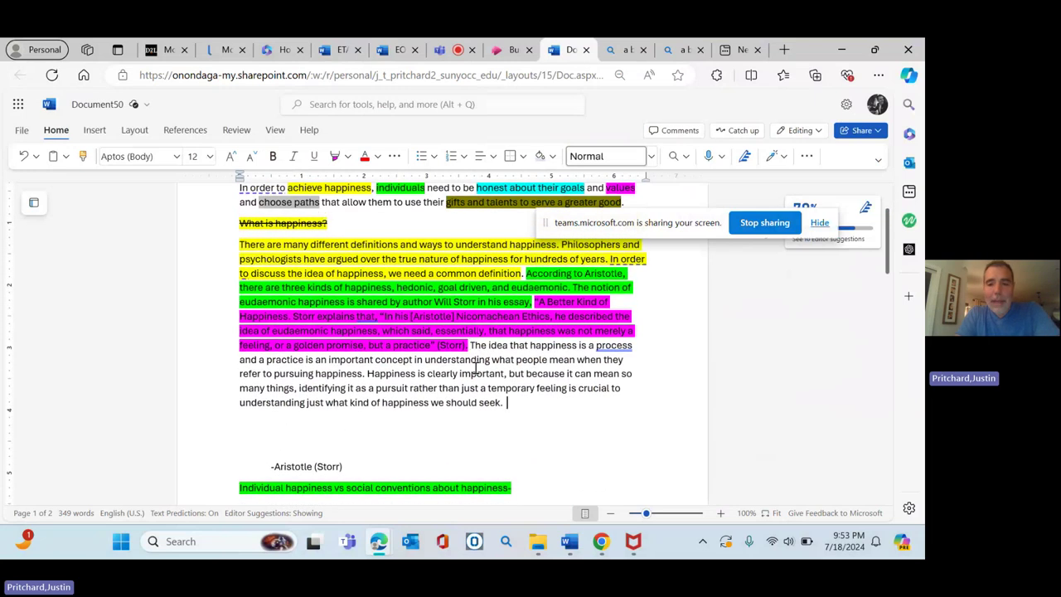
pyautogui.moveTo(494, 451); pyautogui.dragTo(469, 347)
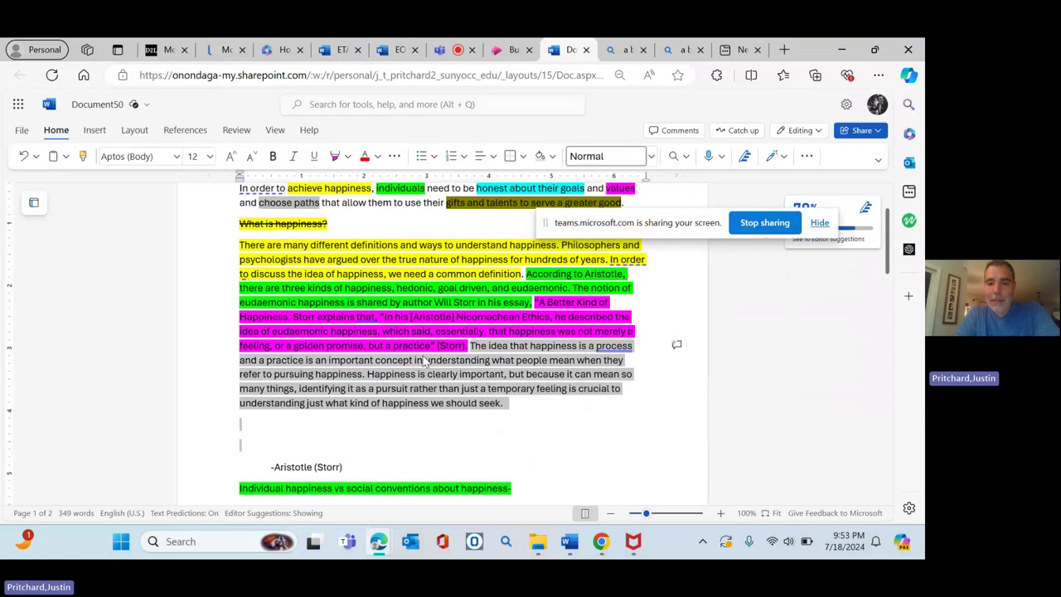
pyautogui.click(480, 300)
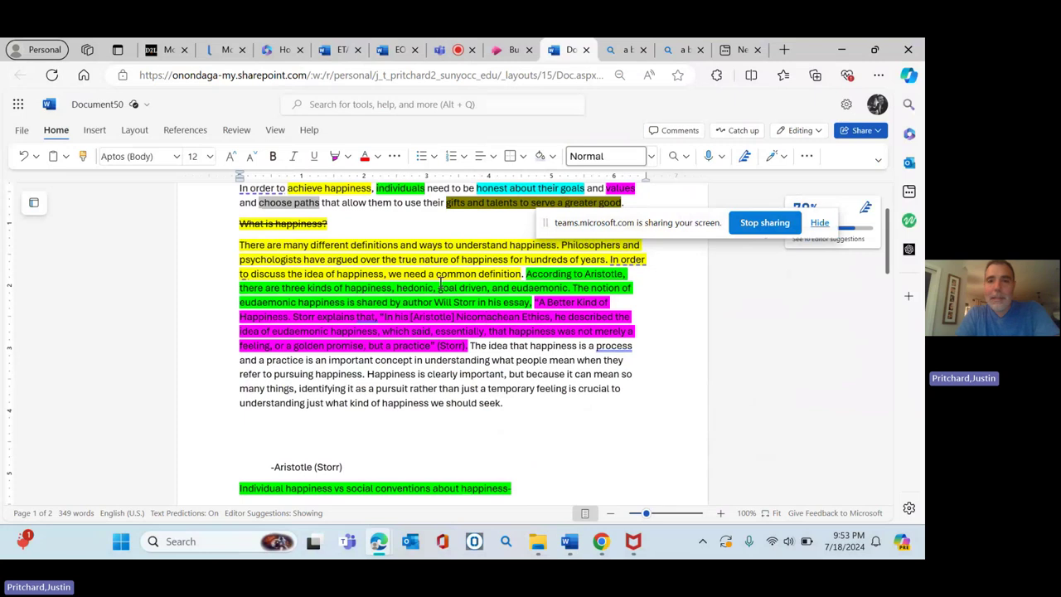
pyautogui.click(458, 53)
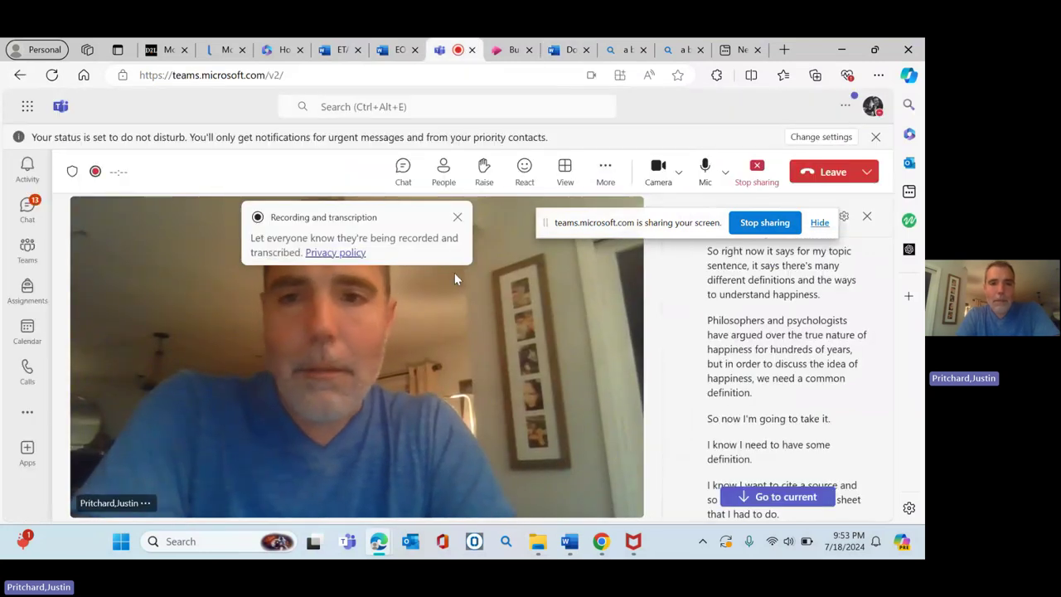
# Step: Close the Recording and transcription popup and jump the live transcript to its current lines
pyautogui.click(457, 218)
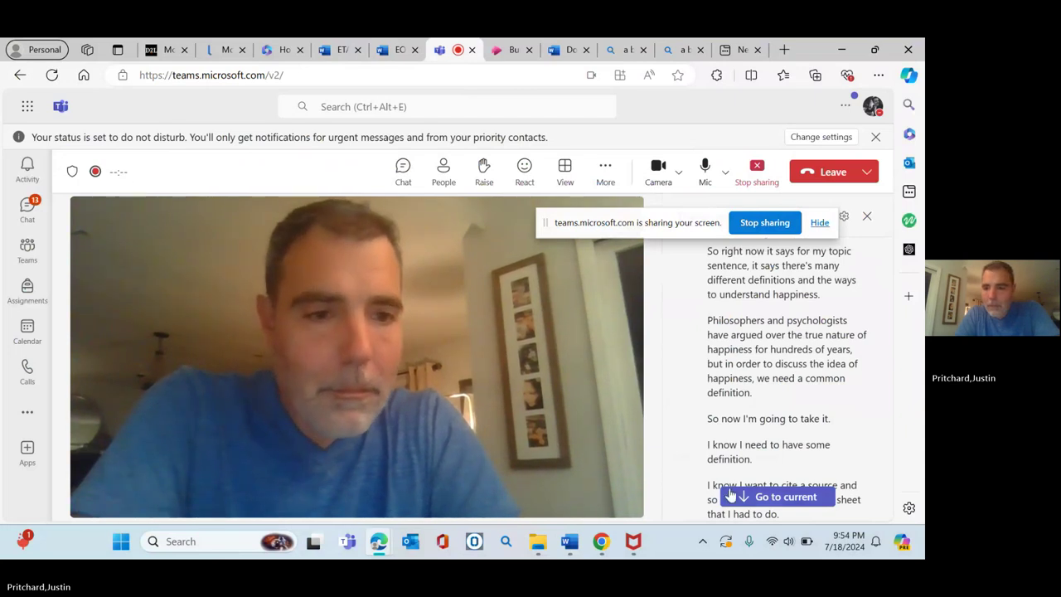
pyautogui.click(755, 497)
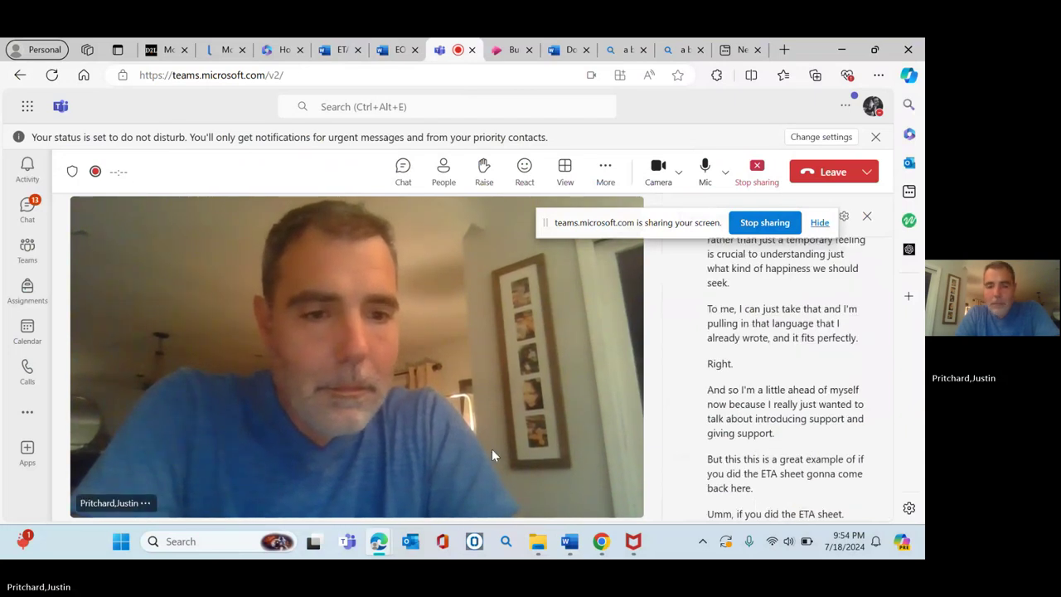